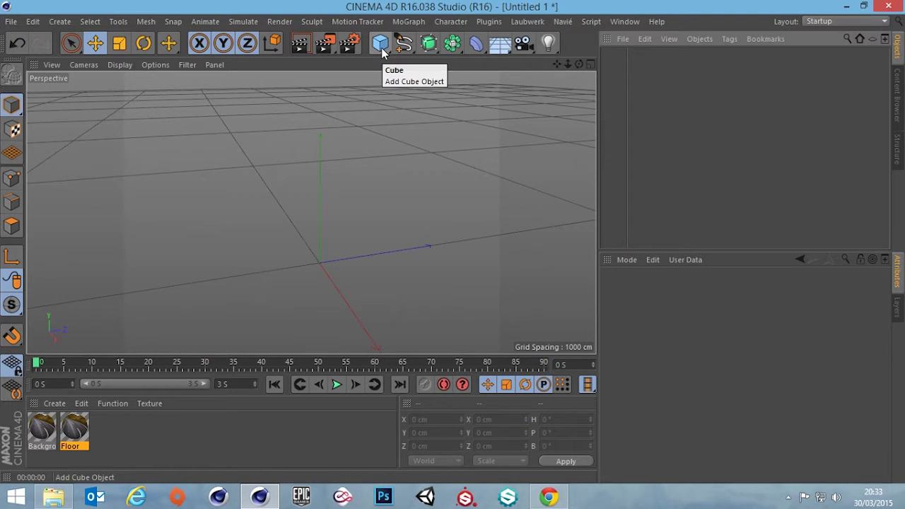
Step: Add a Background object, apply the road-photo Background material to it, and render the view
{"action": "left_click", "coordinate": [500, 42]}
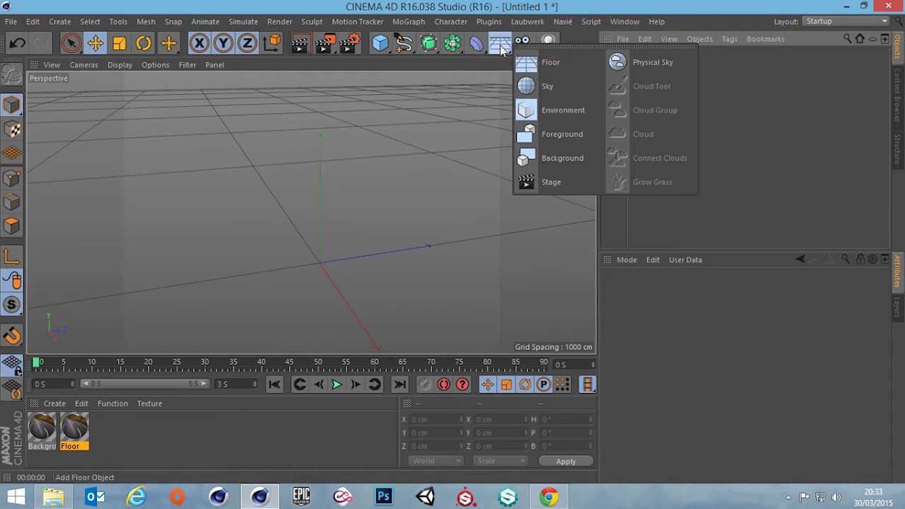
{"action": "left_click", "coordinate": [563, 159]}
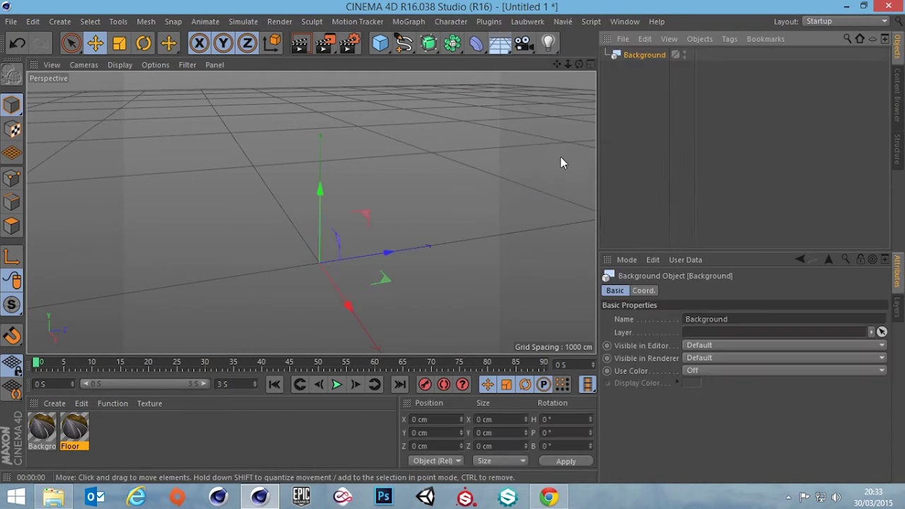
{"action": "left_click", "coordinate": [42, 432]}
{"action": "double_click", "coordinate": [43, 433]}
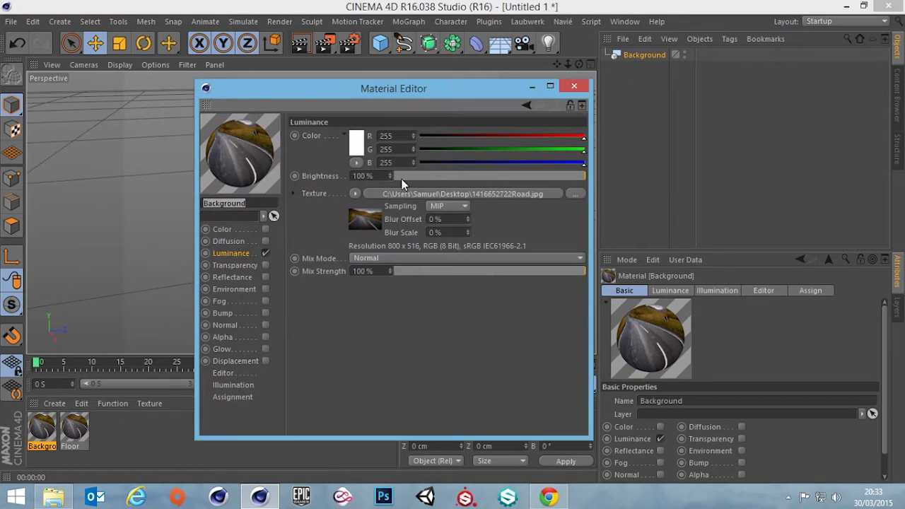
{"action": "left_click", "coordinate": [574, 86]}
{"action": "left_click_drag", "start_coordinate": [42, 435], "coordinate": [633, 54]}
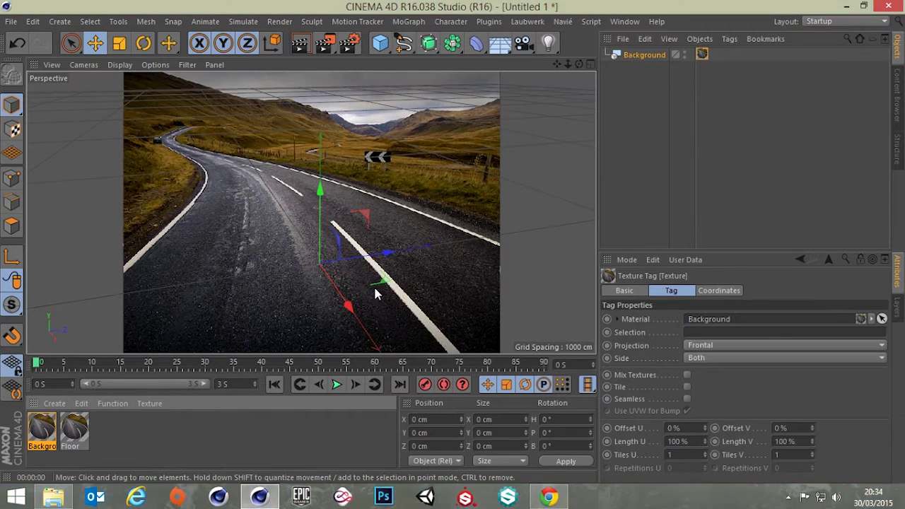
{"action": "left_click", "coordinate": [309, 42]}
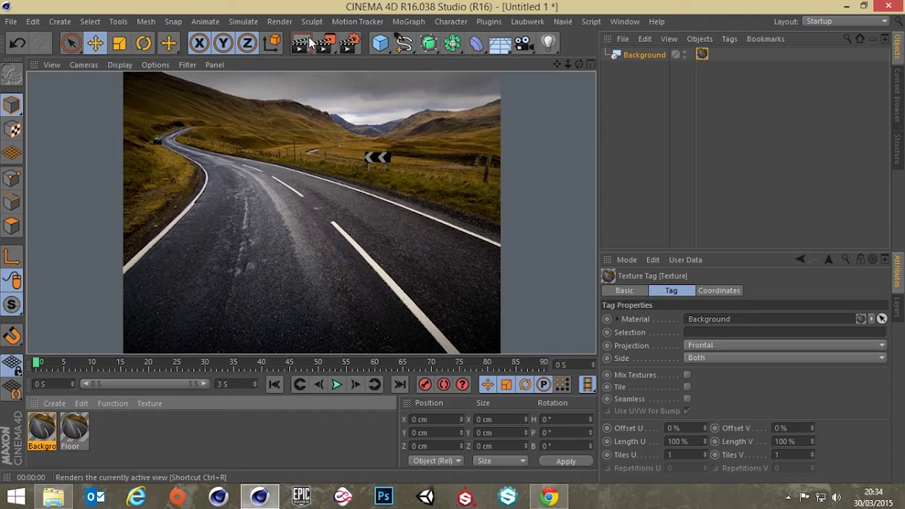
Step: Add a 200 cm cube, move it to X -117.994 cm over the road, and render a check
{"action": "left_click", "coordinate": [654, 158]}
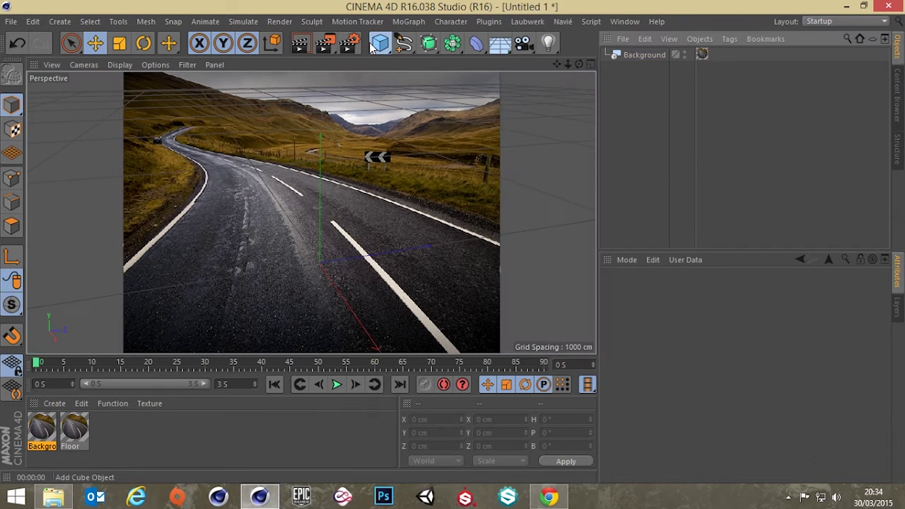
{"action": "left_click_drag", "start_coordinate": [380, 42], "coordinate": [508, 62]}
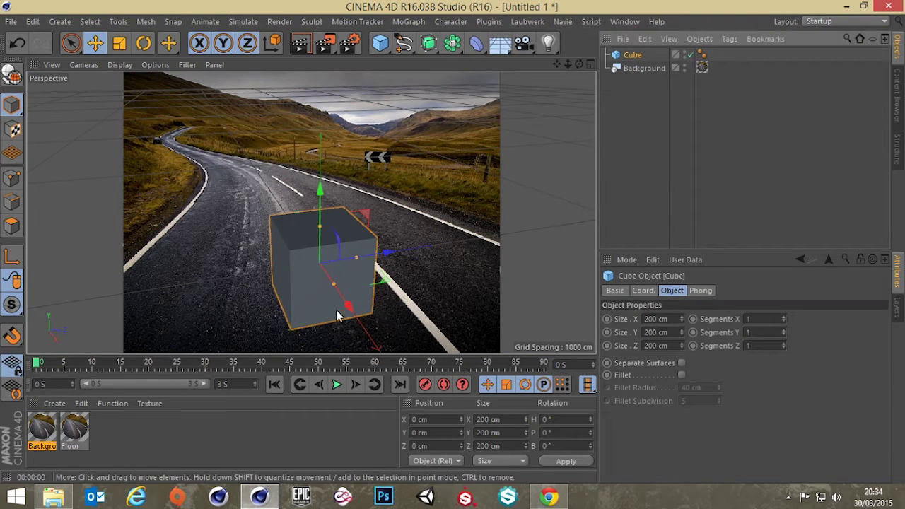
{"action": "left_click_drag", "start_coordinate": [344, 306], "coordinate": [322, 290]}
{"action": "left_click_drag", "start_coordinate": [329, 338], "coordinate": [348, 317], "text": "alt"}
{"action": "left_click", "coordinate": [310, 45]}
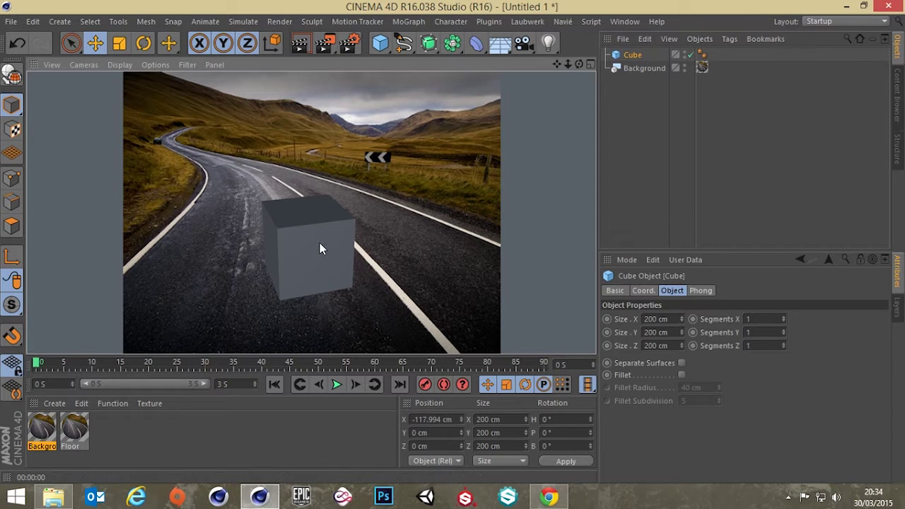
{"action": "left_click", "coordinate": [646, 178]}
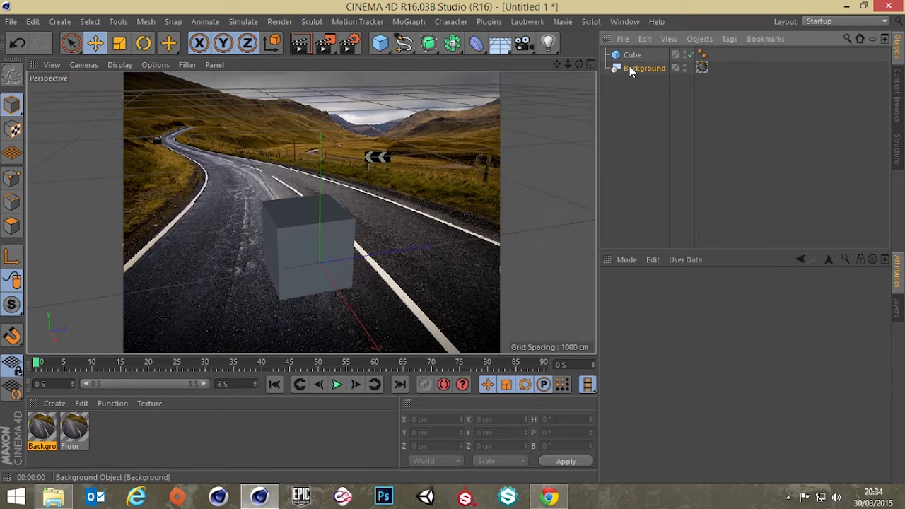
Step: Add a Plane and raise the cube on Y so it rests on top
{"action": "left_click", "coordinate": [640, 68]}
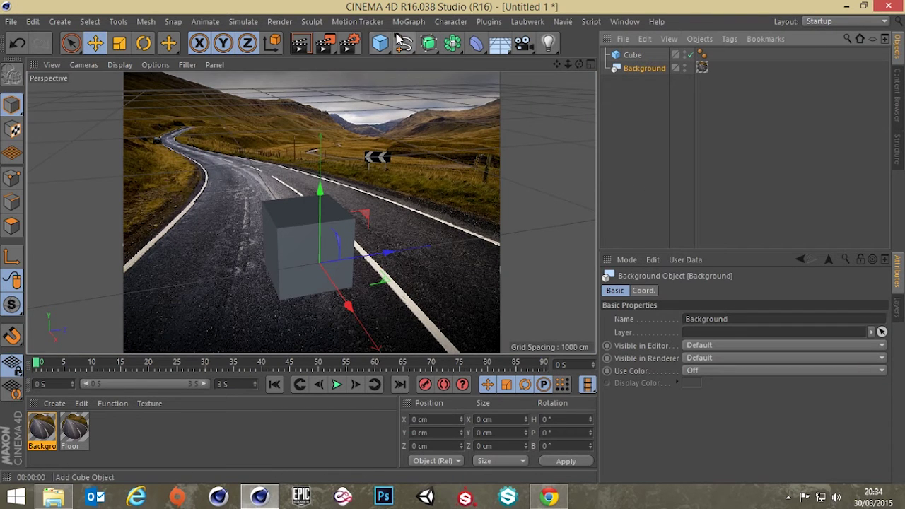
{"action": "left_click_drag", "start_coordinate": [382, 43], "coordinate": [503, 86]}
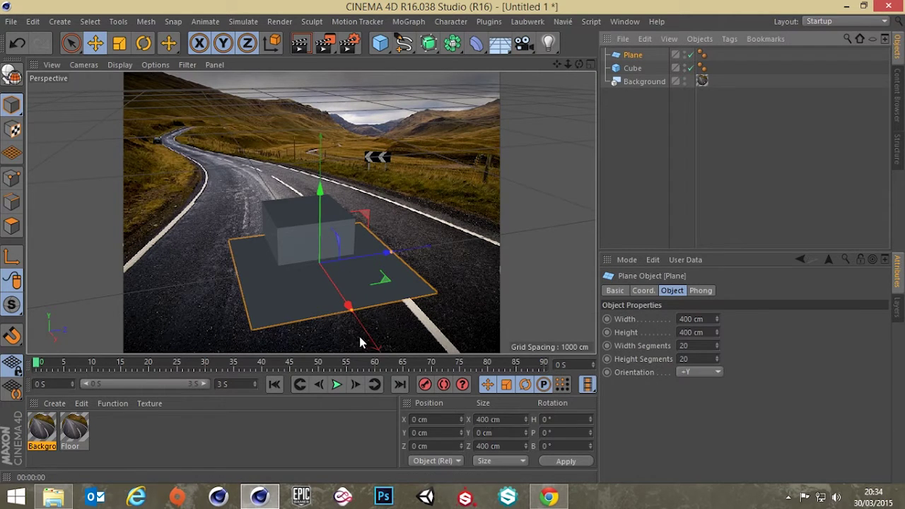
{"action": "left_click", "coordinate": [633, 69]}
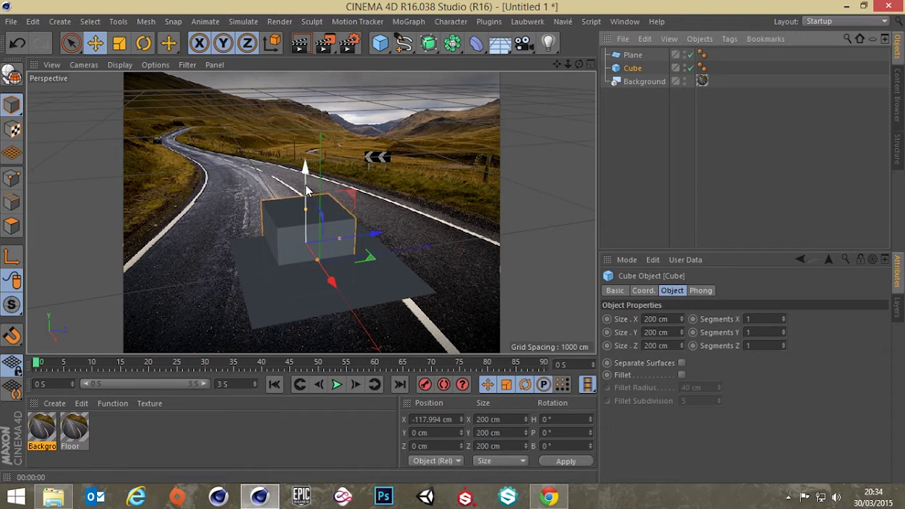
{"action": "left_click_drag", "start_coordinate": [307, 194], "coordinate": [307, 151]}
Step: Set the plane's width and height to 2000 cm and render a preview
{"action": "left_click", "coordinate": [634, 57]}
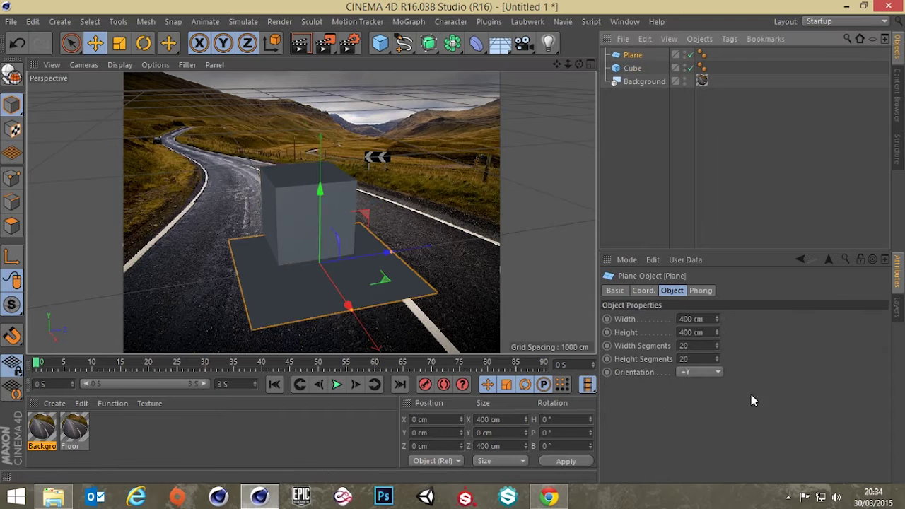
{"action": "left_click", "coordinate": [696, 319]}
{"action": "type", "text": "2000"}
{"action": "key", "text": "Tab"}
{"action": "type", "text": "20"}
{"action": "key", "text": "Tab"}
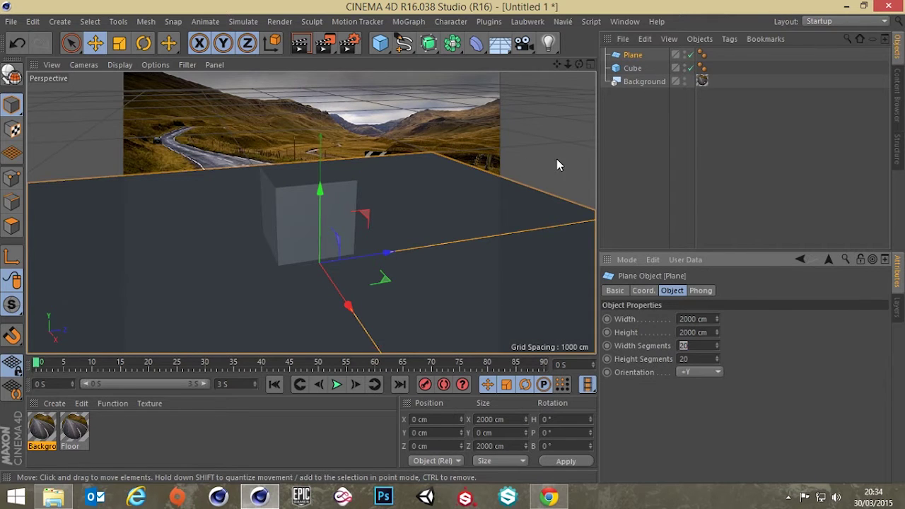
{"action": "left_click", "coordinate": [642, 107]}
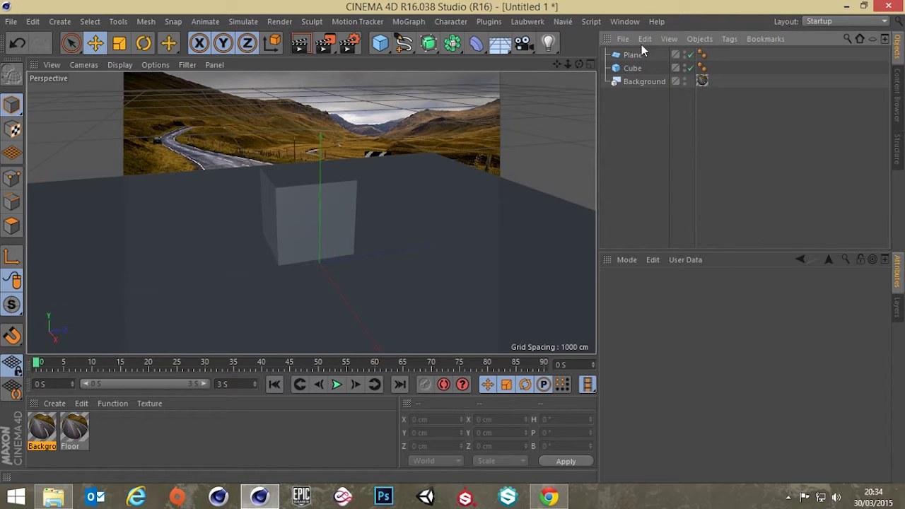
{"action": "left_click", "coordinate": [299, 43]}
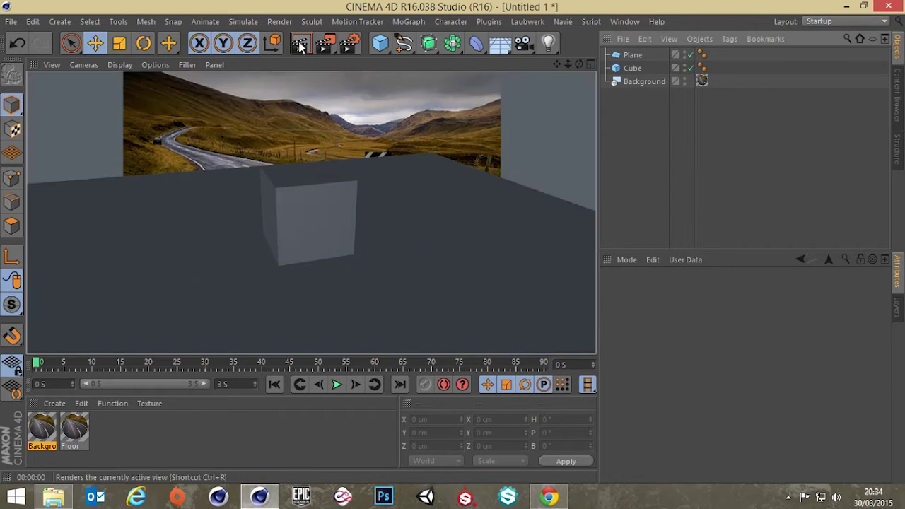
{"action": "left_click", "coordinate": [653, 188]}
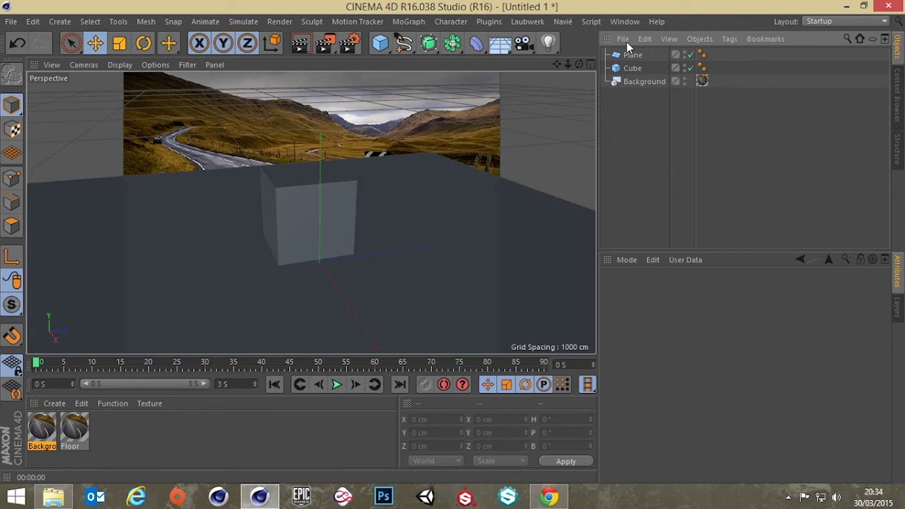
{"action": "left_click", "coordinate": [633, 56]}
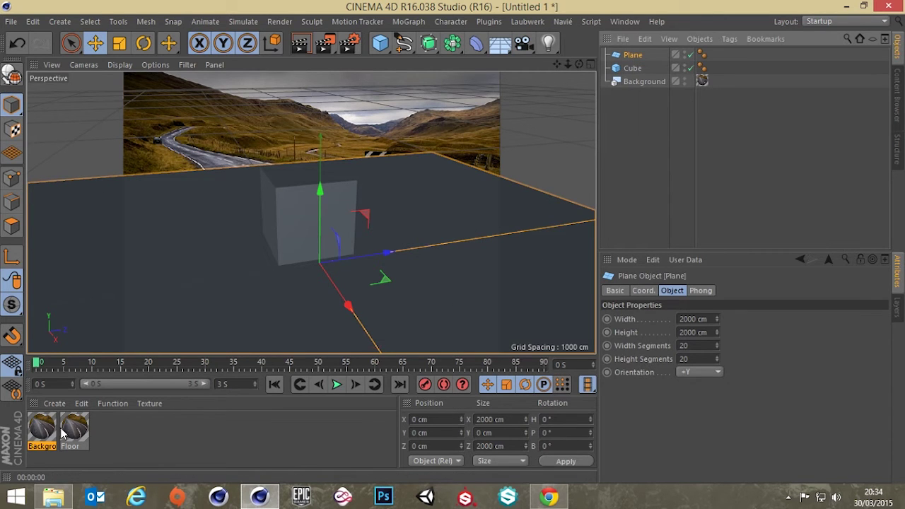
Step: Apply the Floor material to the plane with Frontal texture projection
{"action": "left_click_drag", "start_coordinate": [69, 432], "coordinate": [201, 282]}
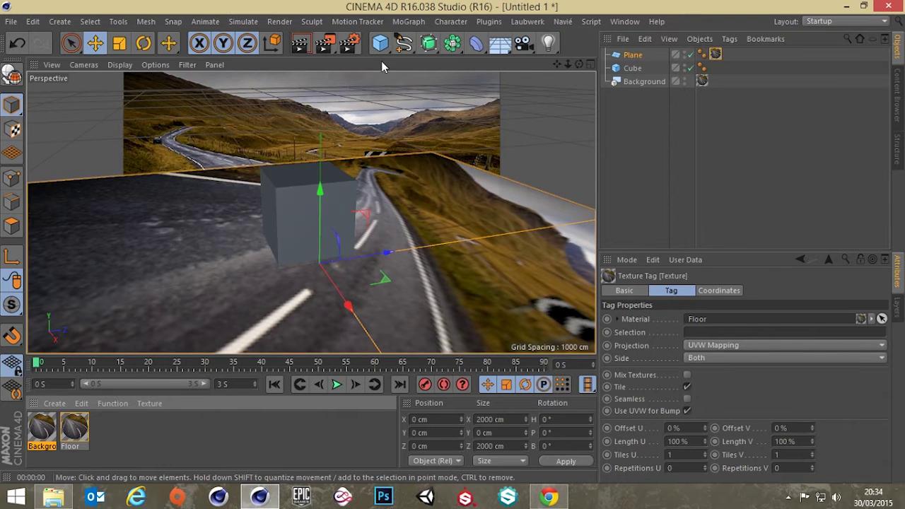
{"action": "left_click", "coordinate": [300, 43]}
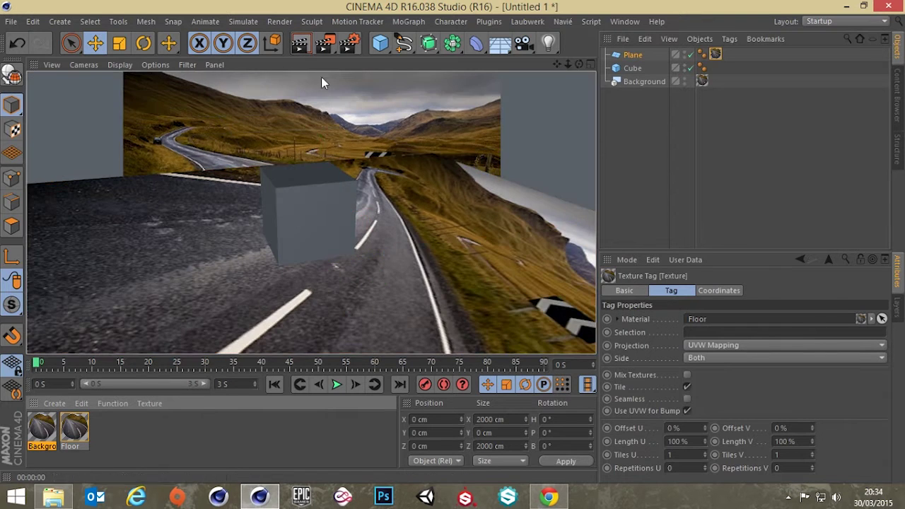
{"action": "left_click", "coordinate": [627, 146]}
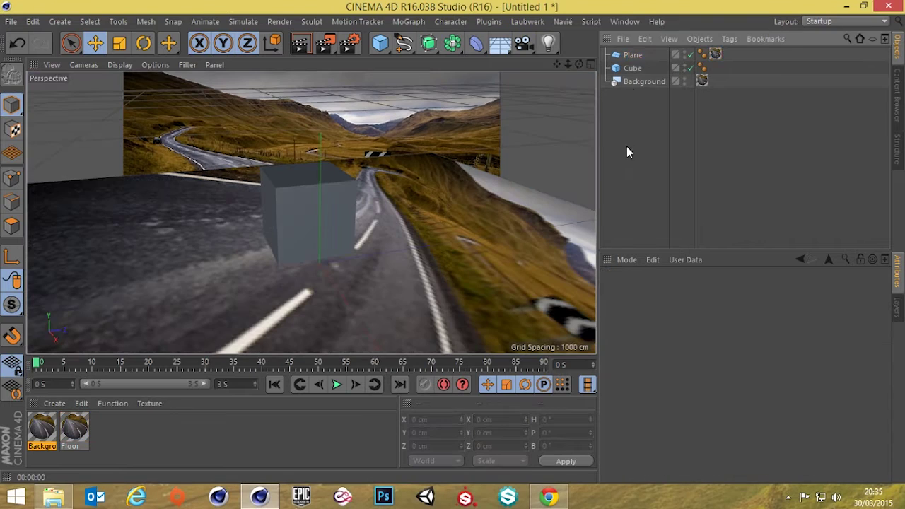
{"action": "left_click", "coordinate": [716, 55]}
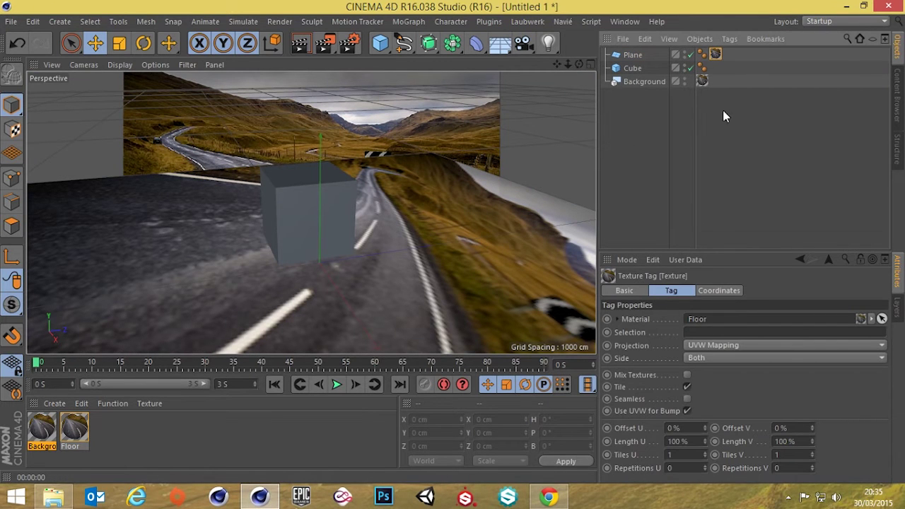
{"action": "left_click", "coordinate": [718, 345]}
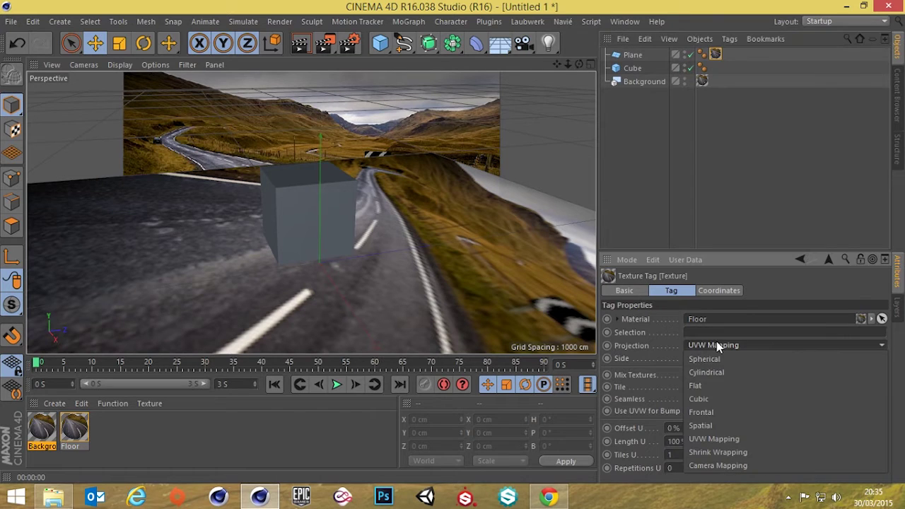
{"action": "left_click", "coordinate": [704, 413]}
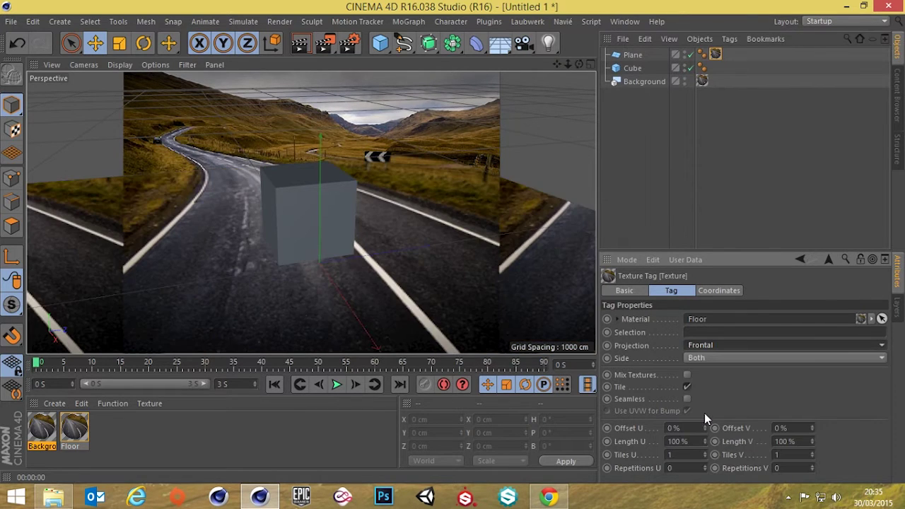
{"action": "left_click", "coordinate": [622, 166]}
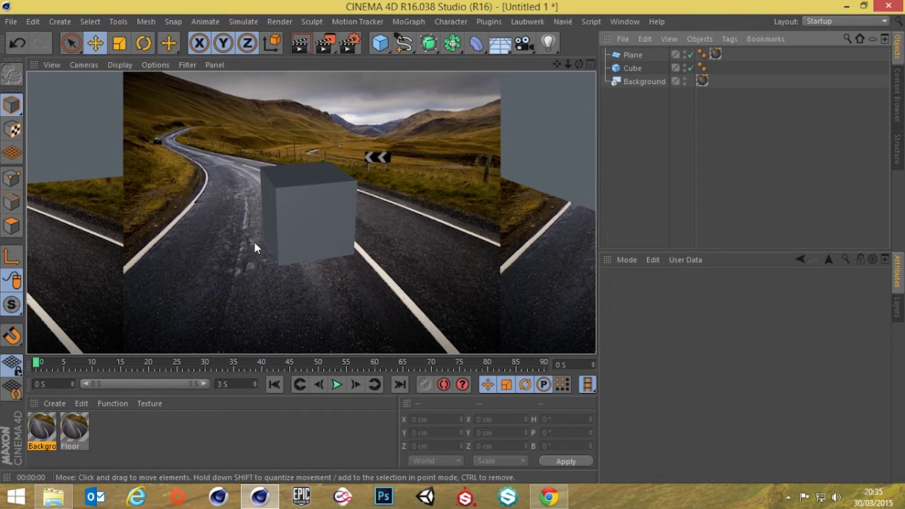
Step: Inspect the Floor material's settings in the Material Editor
{"action": "left_click", "coordinate": [639, 56]}
{"action": "double_click", "coordinate": [74, 428]}
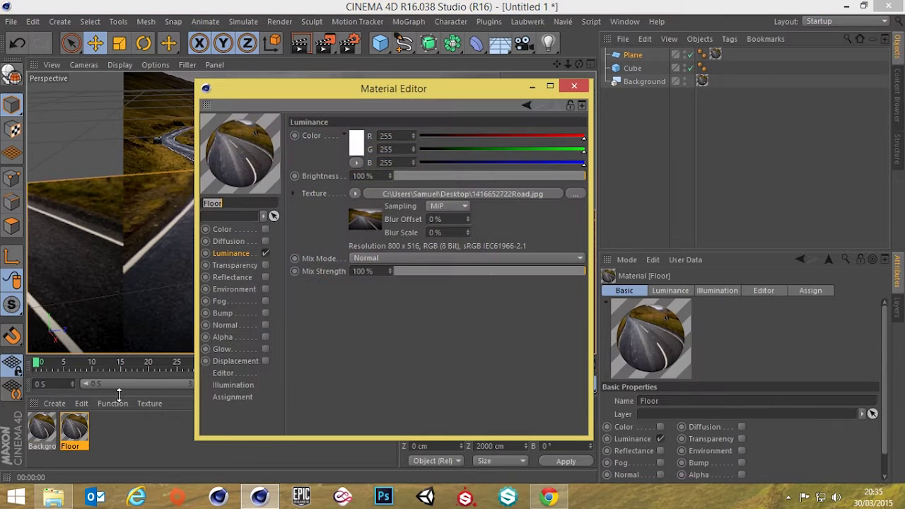
{"action": "left_click", "coordinate": [572, 87]}
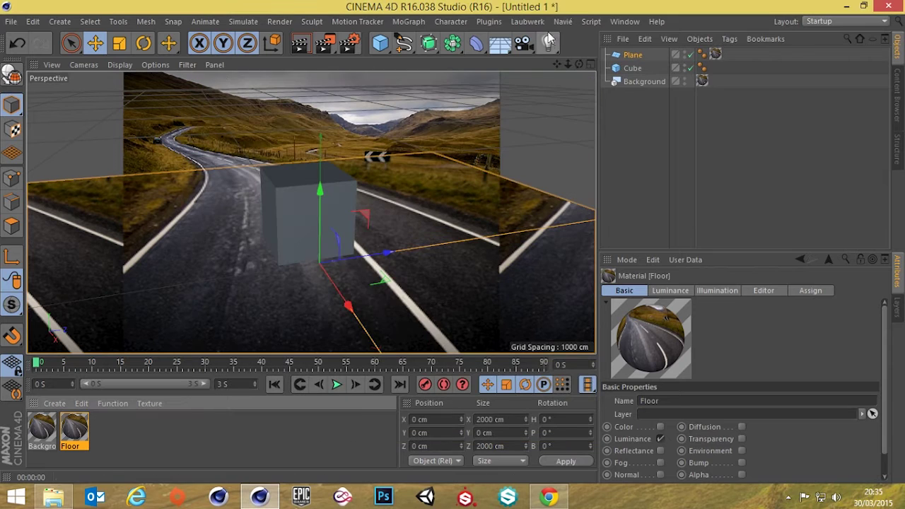
Step: Add an omni light and raise it above the cube to X 166.432, Y 276.873, Z 161.046 cm
{"action": "left_click", "coordinate": [548, 43]}
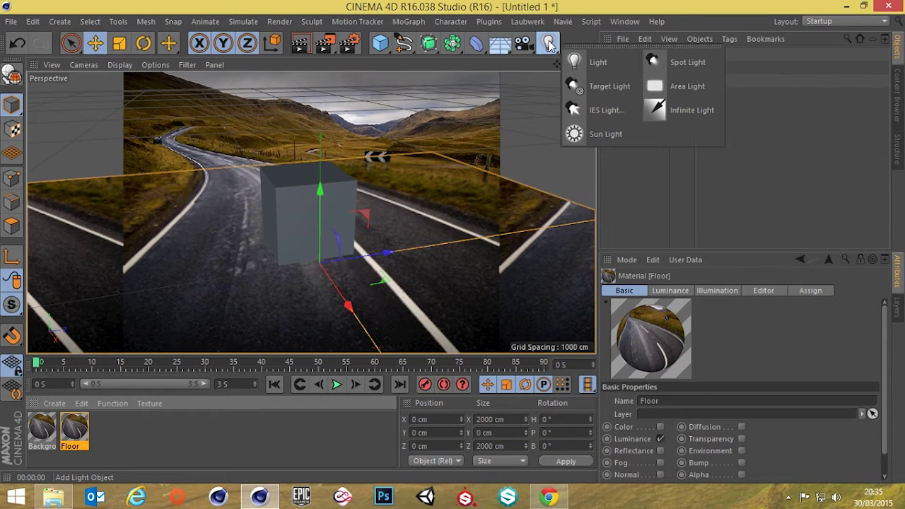
{"action": "left_click", "coordinate": [607, 59]}
{"action": "left_click_drag", "start_coordinate": [331, 265], "coordinate": [471, 220]}
{"action": "left_click_drag", "start_coordinate": [428, 168], "coordinate": [430, 97]}
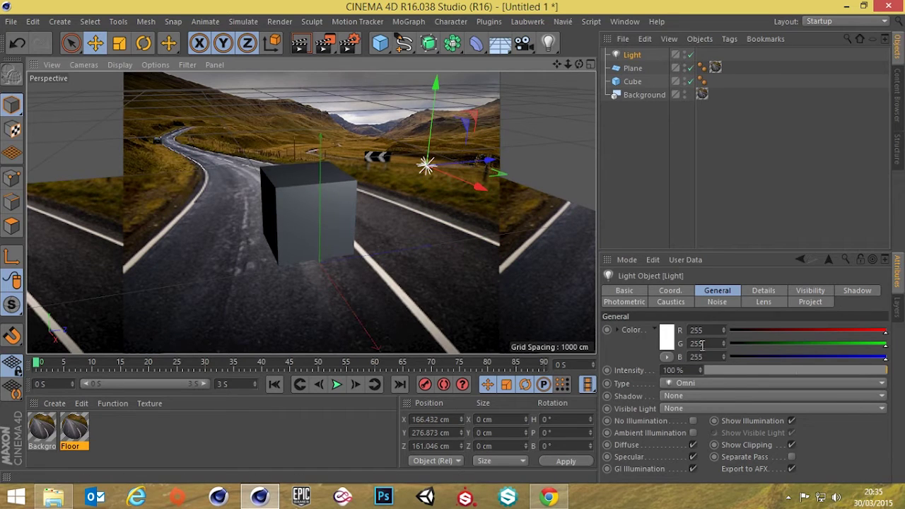
Step: Set the light's shadow type to Area and render the view
{"action": "left_click", "coordinate": [702, 397]}
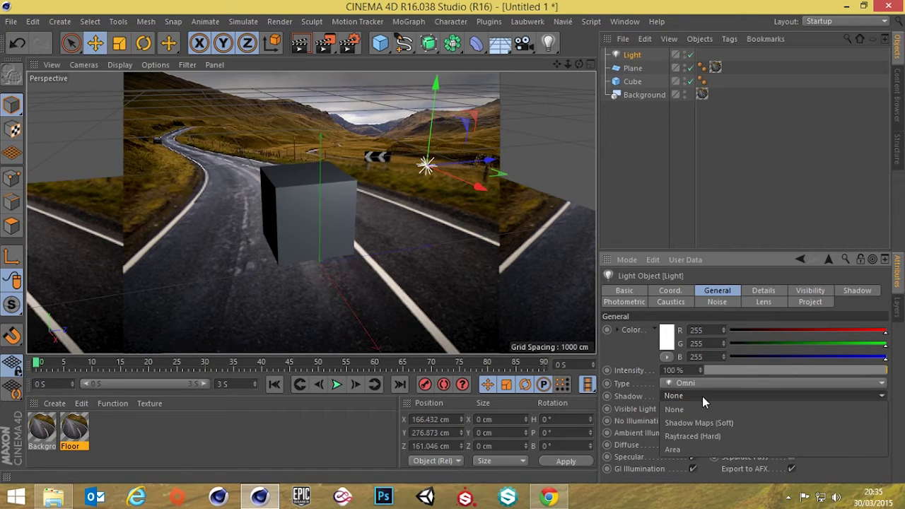
{"action": "left_click", "coordinate": [677, 450]}
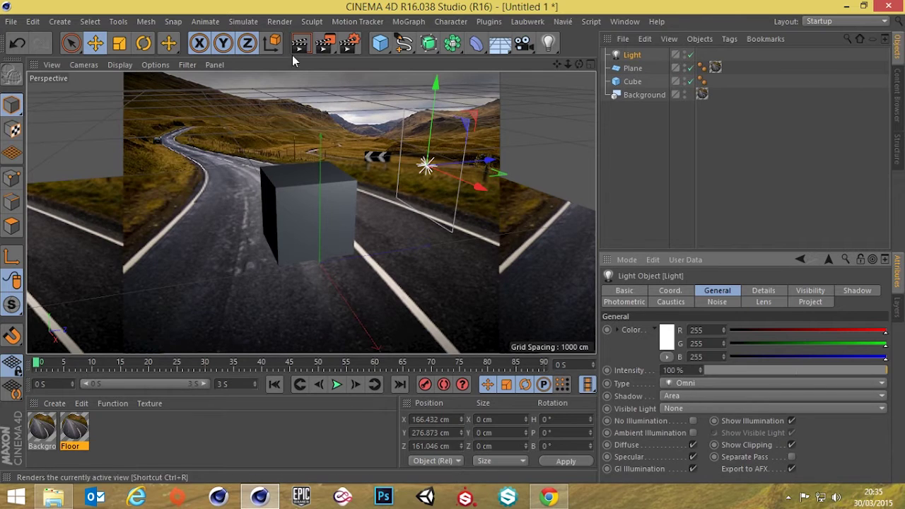
{"action": "left_click", "coordinate": [301, 44]}
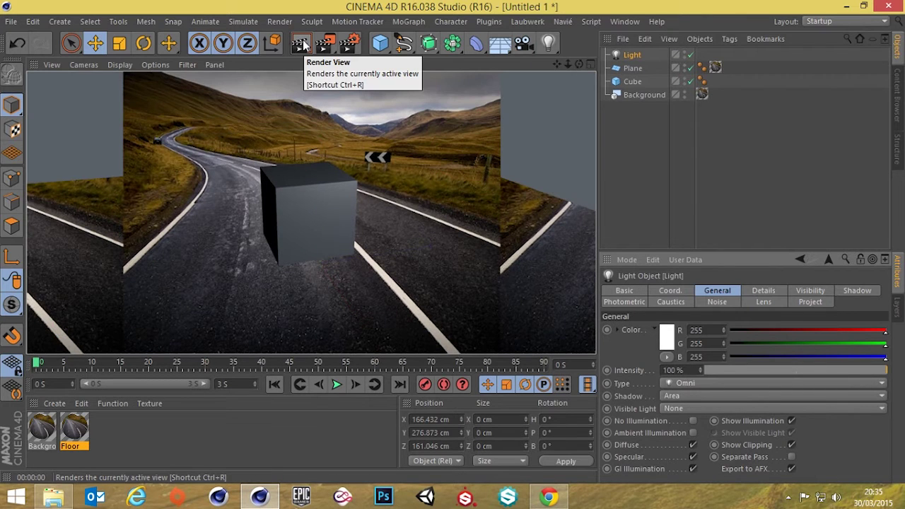
Step: In the Floor material, disable Luminance, enable Color with the road texture, then render
{"action": "left_click", "coordinate": [628, 151]}
{"action": "double_click", "coordinate": [75, 428]}
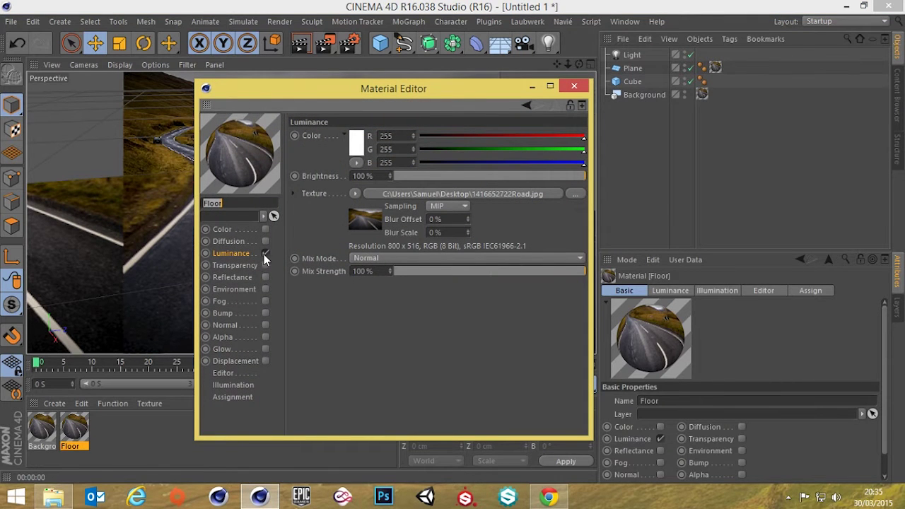
{"action": "left_click", "coordinate": [265, 254]}
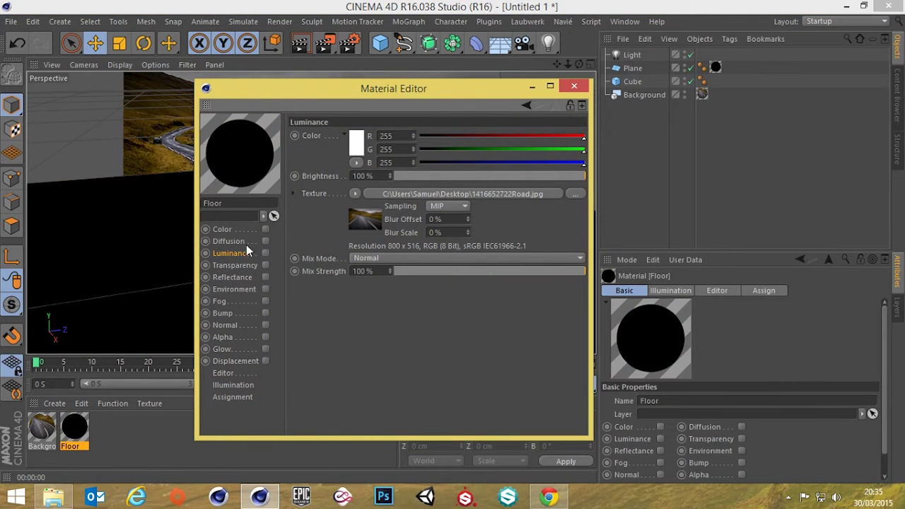
{"action": "left_click", "coordinate": [265, 229]}
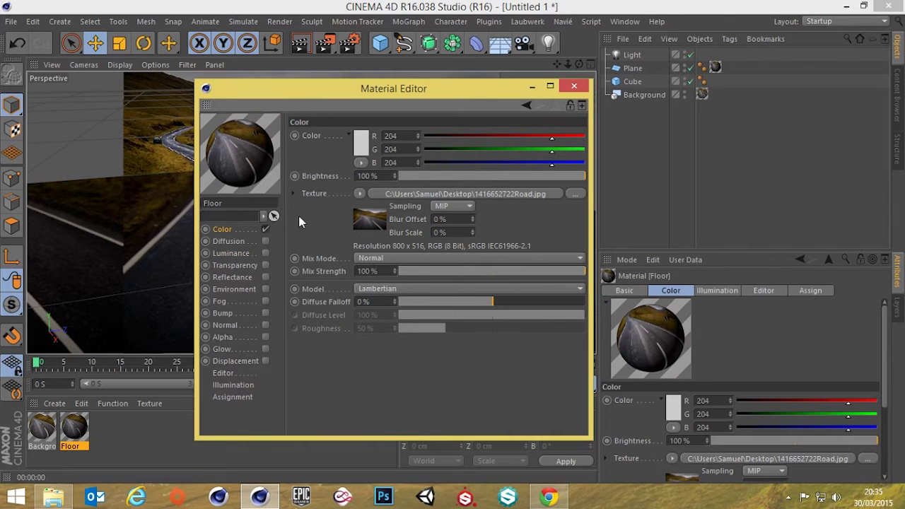
{"action": "left_click", "coordinate": [574, 86]}
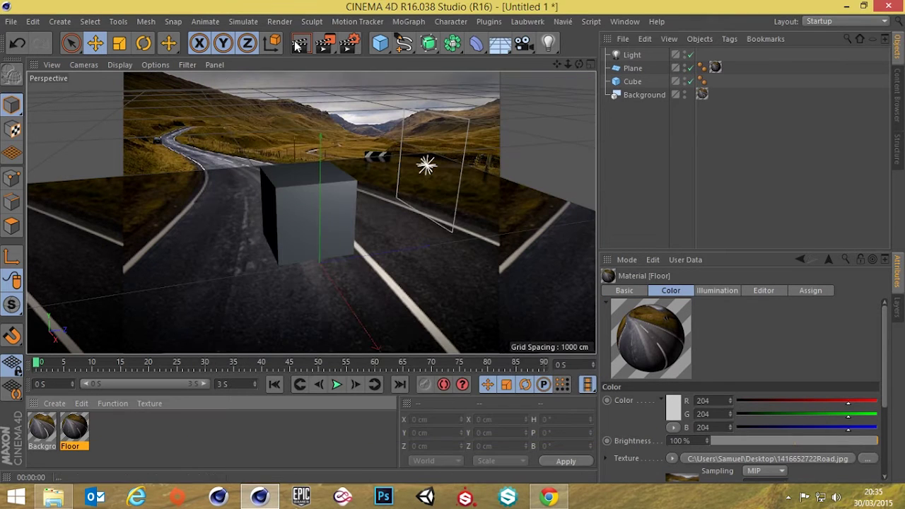
{"action": "left_click", "coordinate": [301, 44]}
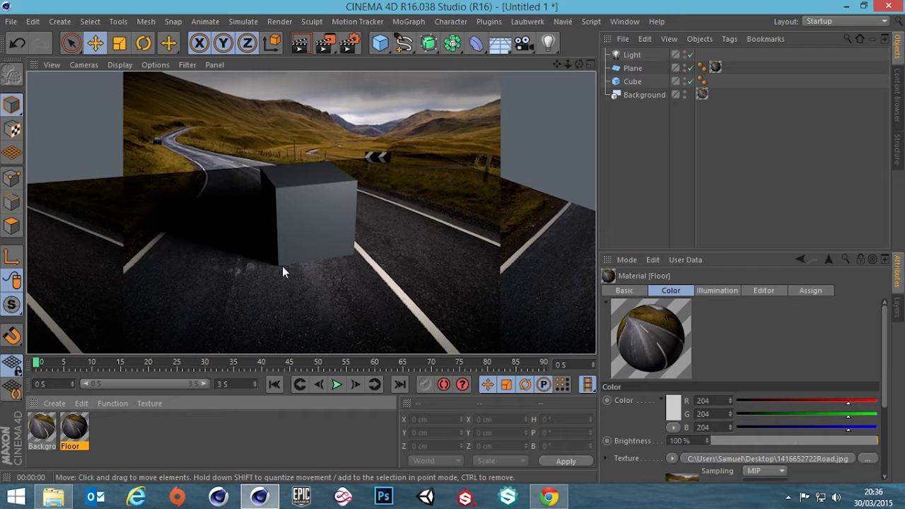
Step: Add a Compositing tag to the Plane and turn on Compositing Background
{"action": "left_click", "coordinate": [633, 69]}
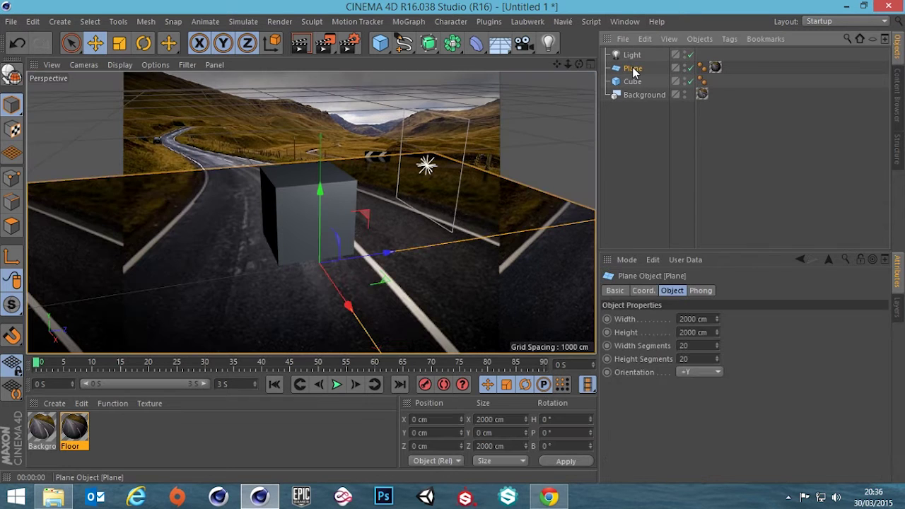
{"action": "right_click", "coordinate": [636, 68]}
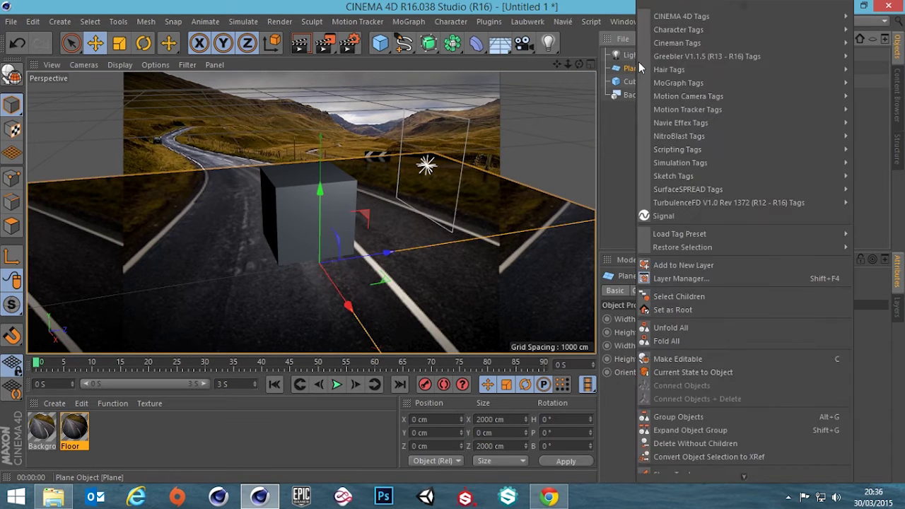
{"action": "mouse_move", "coordinate": [665, 15]}
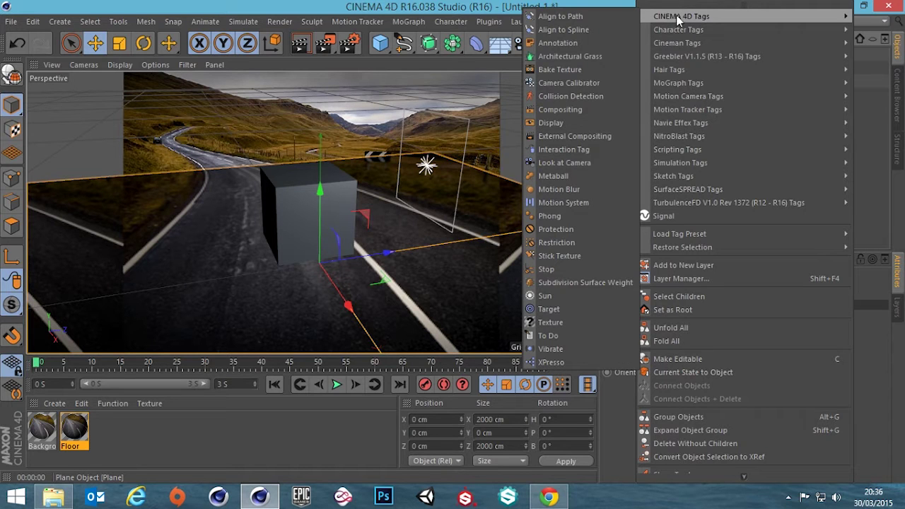
{"action": "left_click", "coordinate": [572, 109]}
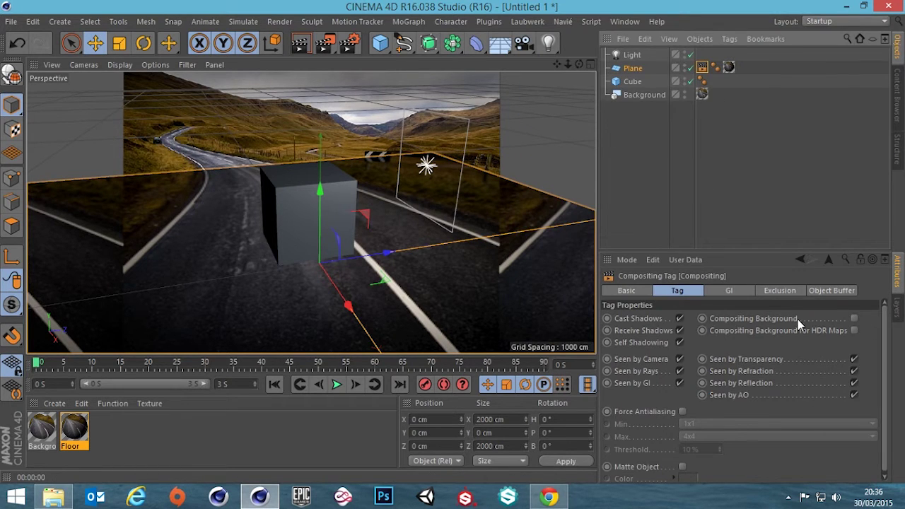
{"action": "left_click", "coordinate": [854, 318]}
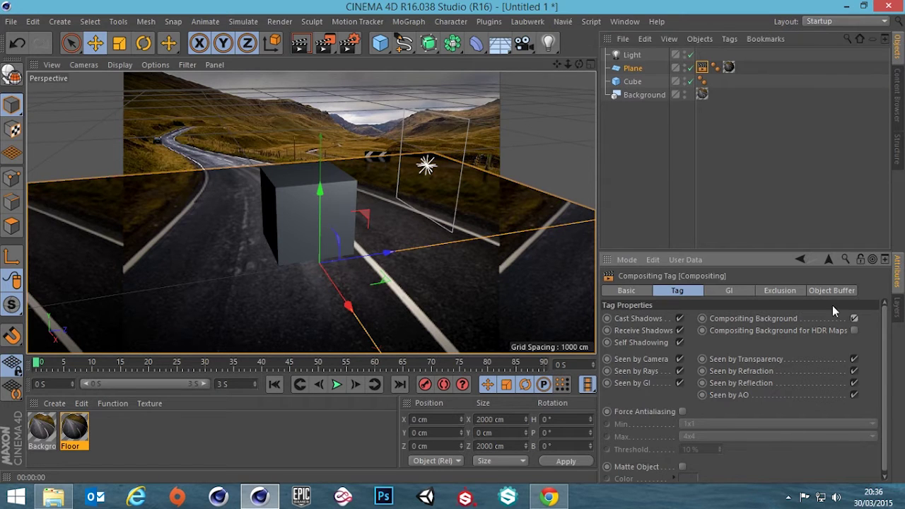
Step: Move the floor Plane to X -444.846 cm and render the composite
{"action": "left_click", "coordinate": [302, 47]}
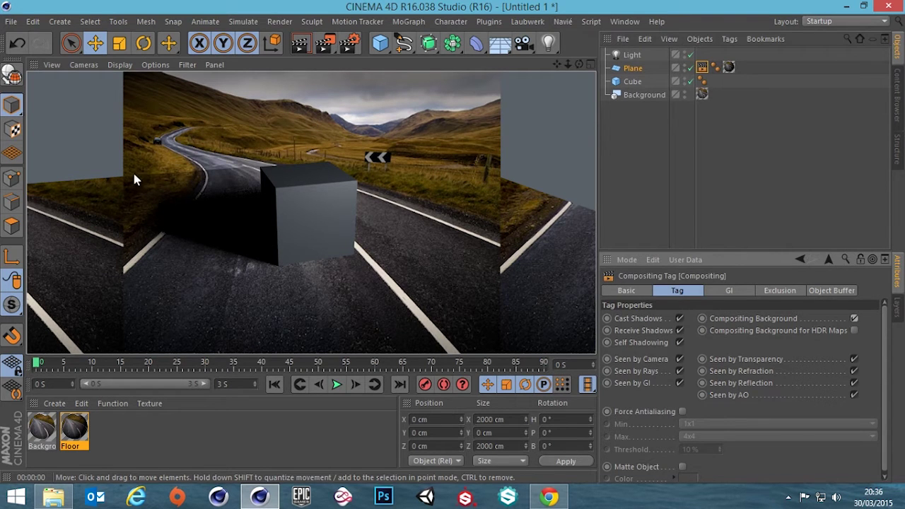
{"action": "left_click", "coordinate": [473, 261]}
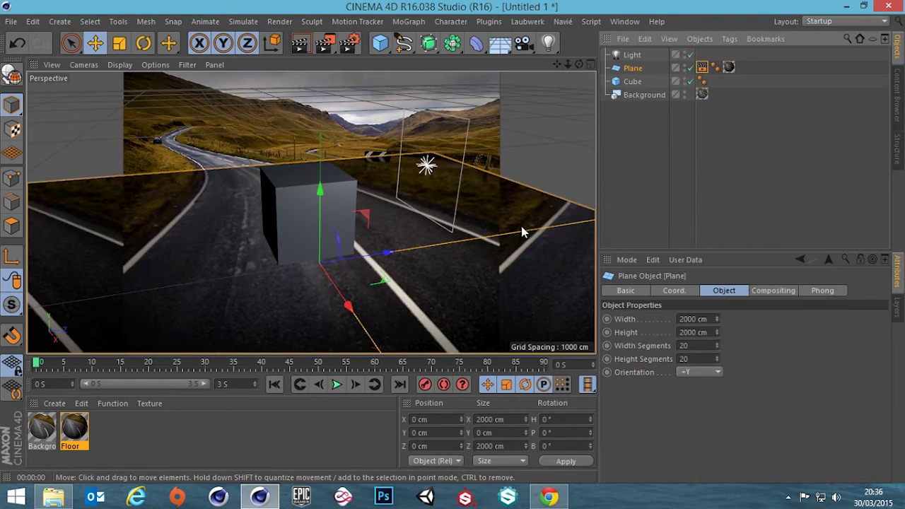
{"action": "left_click_drag", "start_coordinate": [347, 305], "coordinate": [298, 238]}
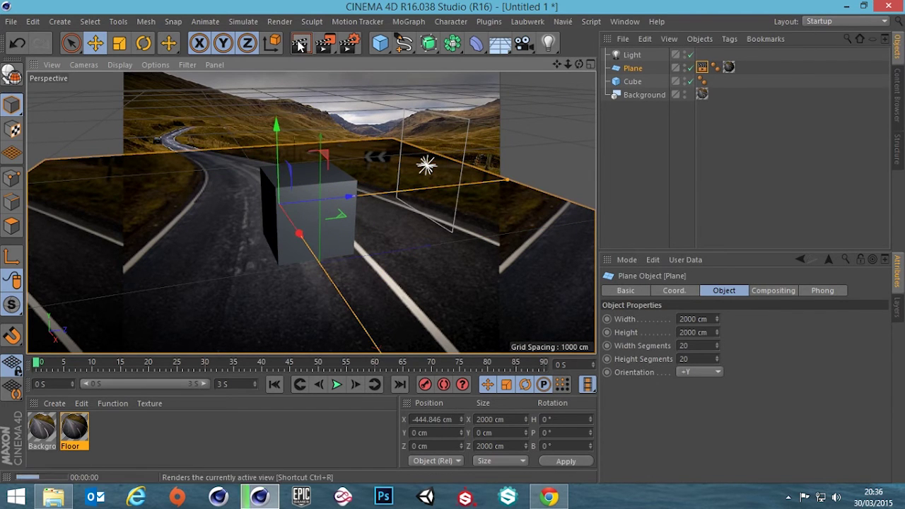
{"action": "left_click", "coordinate": [300, 44]}
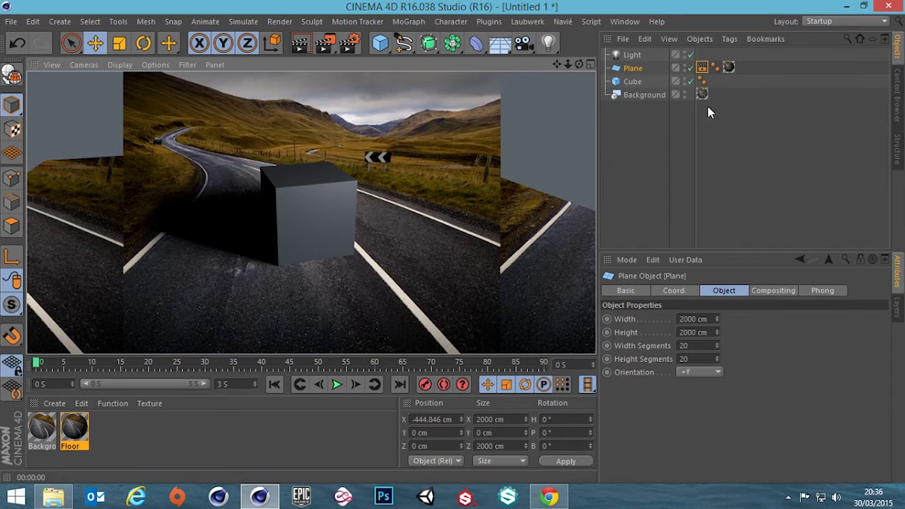
Step: Delete all scene objects and the Background and Floor materials
{"action": "left_click_drag", "start_coordinate": [654, 139], "coordinate": [631, 55]}
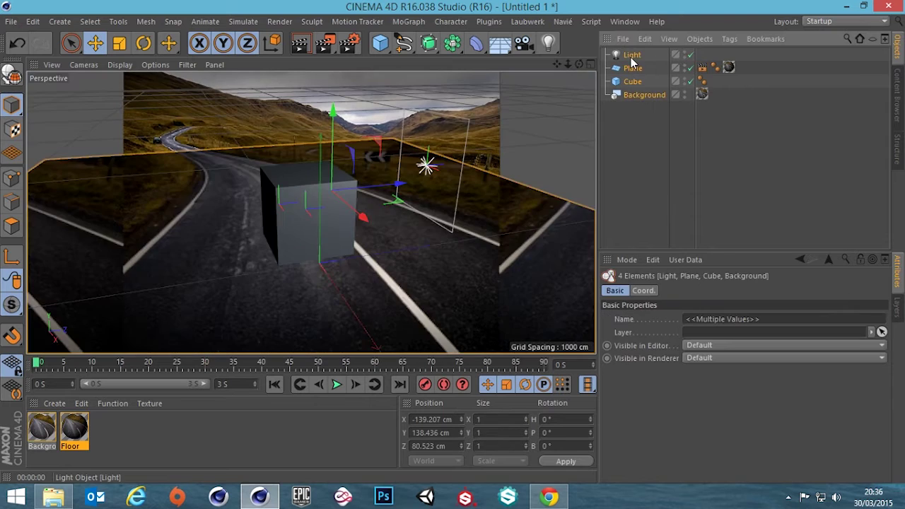
{"action": "key", "text": "Delete"}
{"action": "left_click_drag", "start_coordinate": [133, 435], "coordinate": [33, 423]}
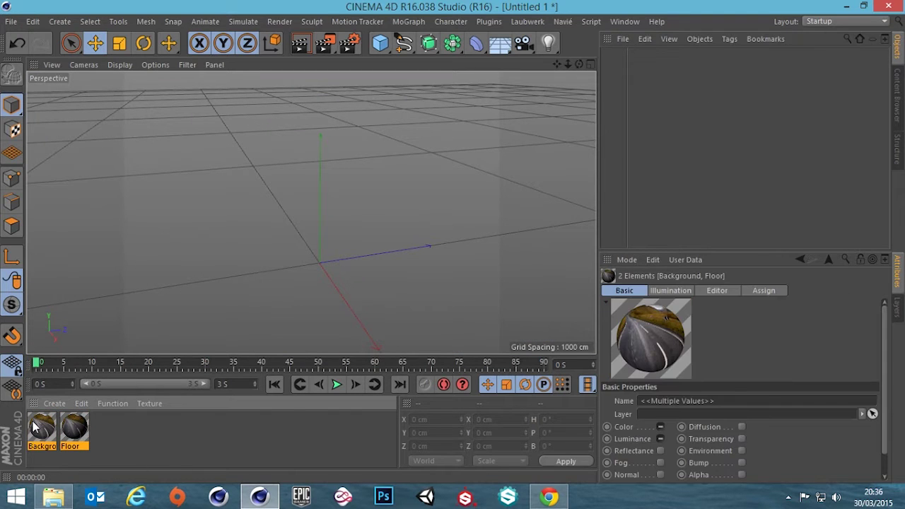
{"action": "key", "text": "Delete"}
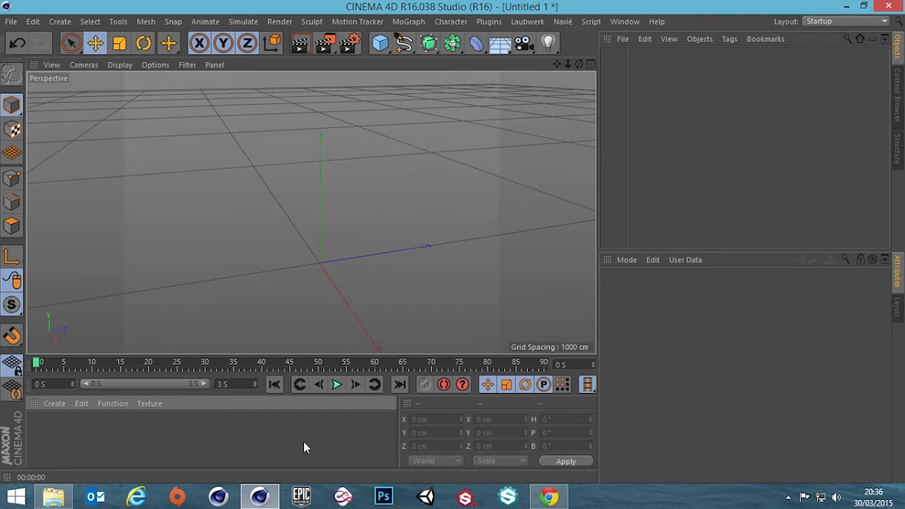
Step: Create a new material with Color and Reflectance off and the HDRI as its Luminance texture
{"action": "double_click", "coordinate": [181, 443]}
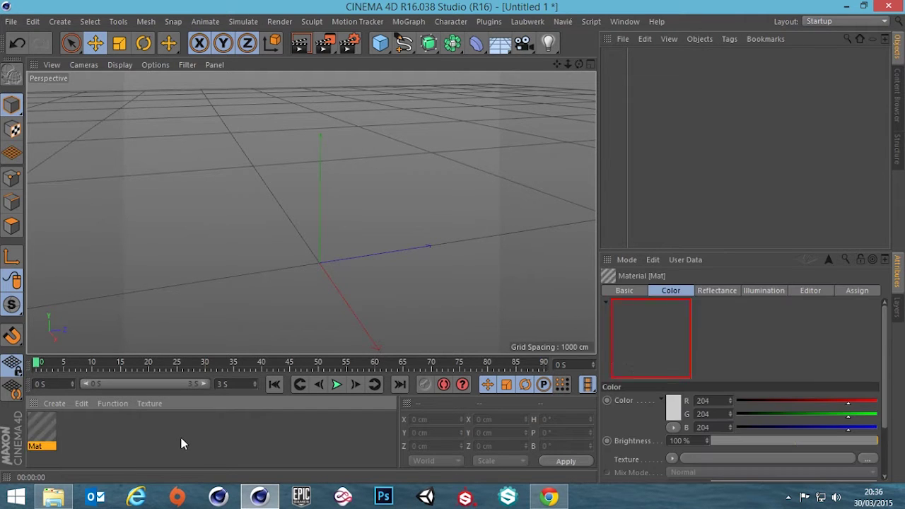
{"action": "double_click", "coordinate": [41, 435]}
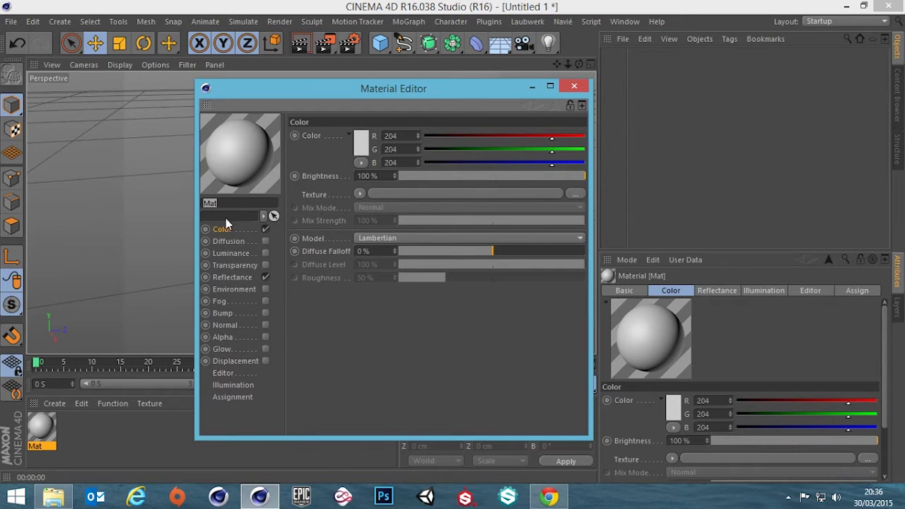
{"action": "left_click", "coordinate": [265, 276]}
{"action": "left_click", "coordinate": [264, 230]}
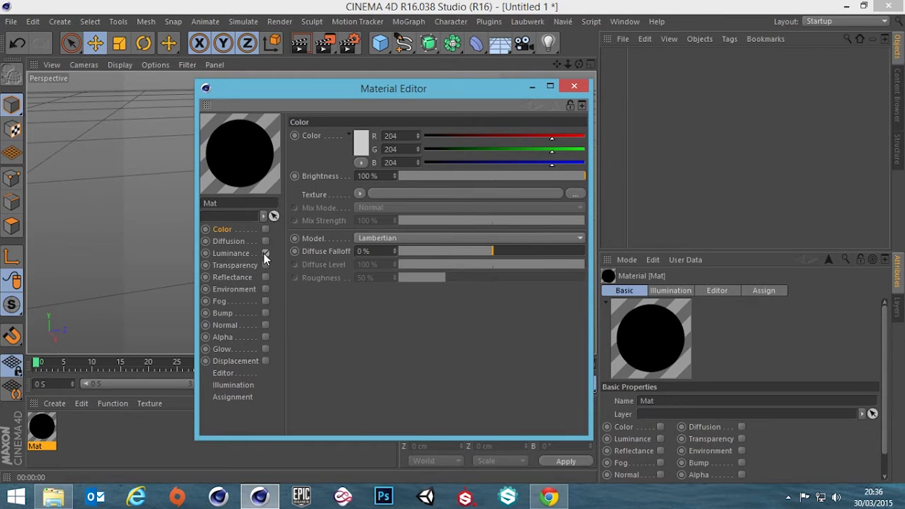
{"action": "left_click", "coordinate": [266, 253]}
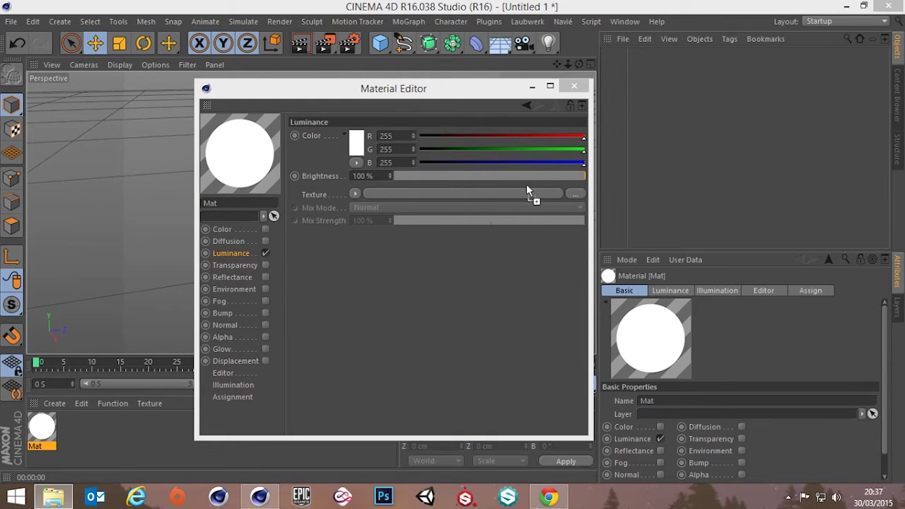
{"action": "left_click_drag", "start_coordinate": [430, 196], "coordinate": [429, 191]}
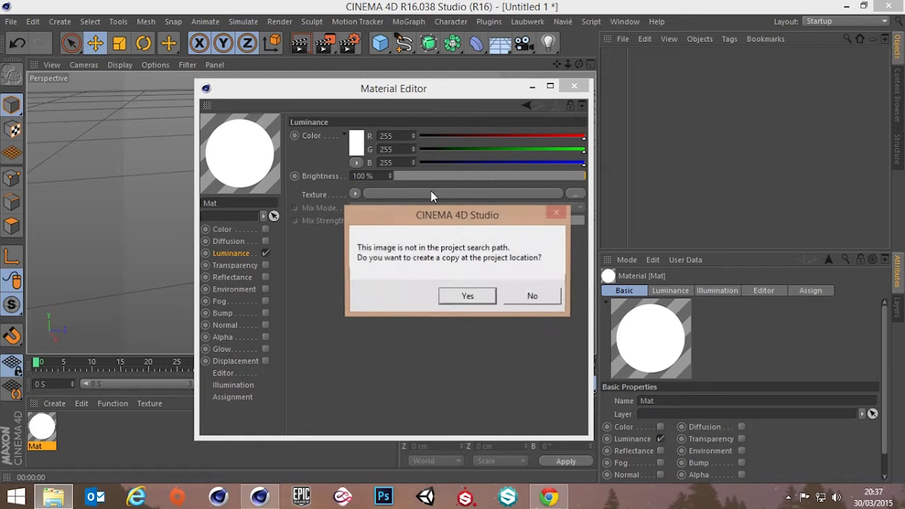
{"action": "left_click", "coordinate": [534, 297]}
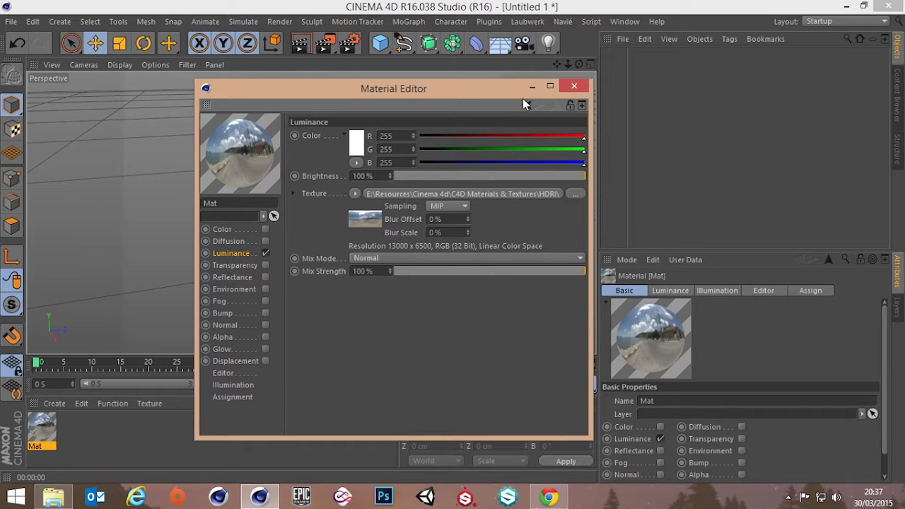
{"action": "left_click", "coordinate": [574, 87]}
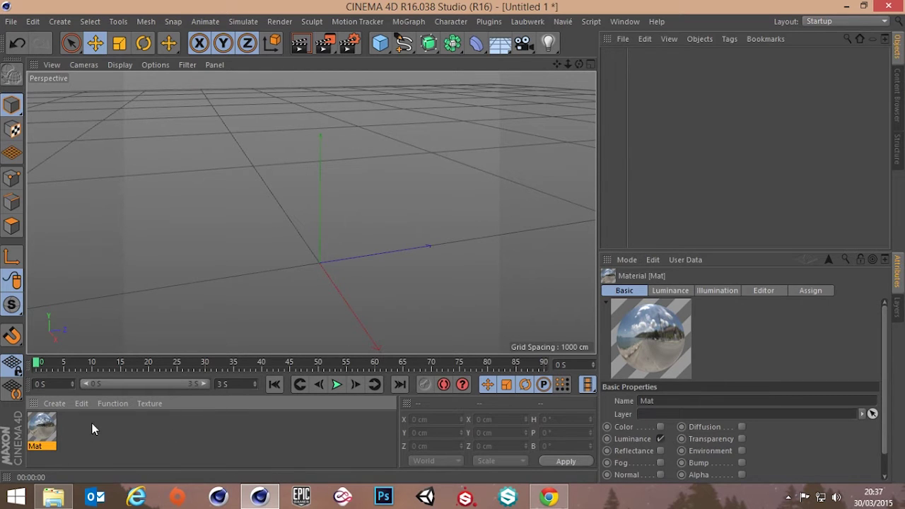
Step: Rename the new material to 'Sky'
{"action": "double_click", "coordinate": [42, 428]}
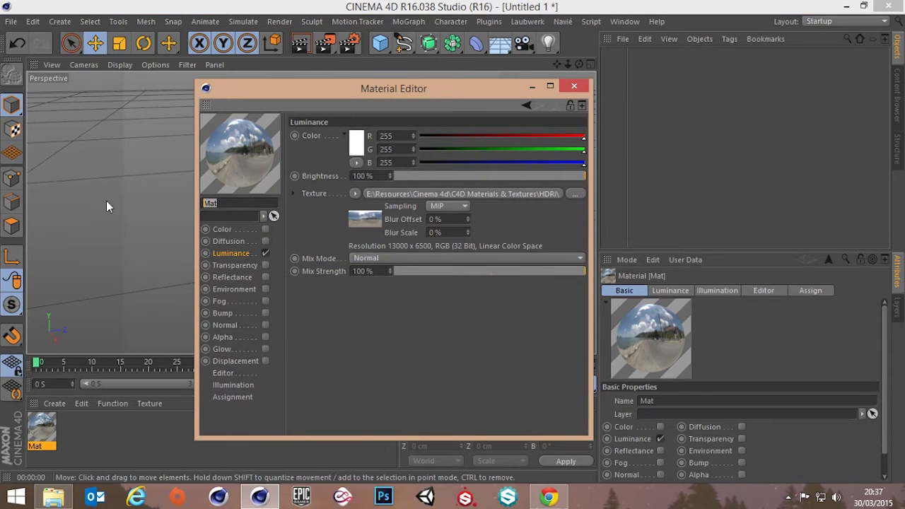
{"action": "type", "text": "Sky"}
{"action": "key", "text": "Return"}
Step: Add a Sky object and apply the Sky material to it
{"action": "left_click", "coordinate": [574, 86]}
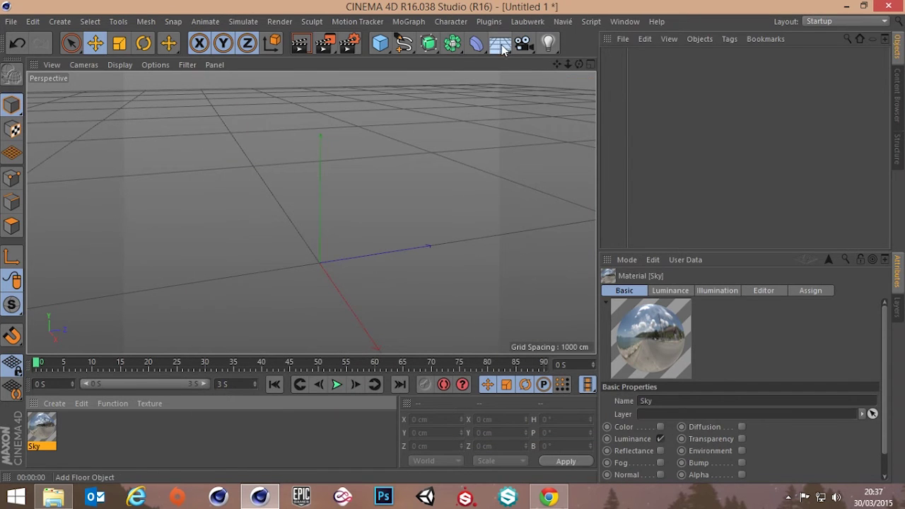
{"action": "left_click_drag", "start_coordinate": [500, 42], "coordinate": [559, 86]}
{"action": "left_click_drag", "start_coordinate": [653, 69], "coordinate": [632, 58]}
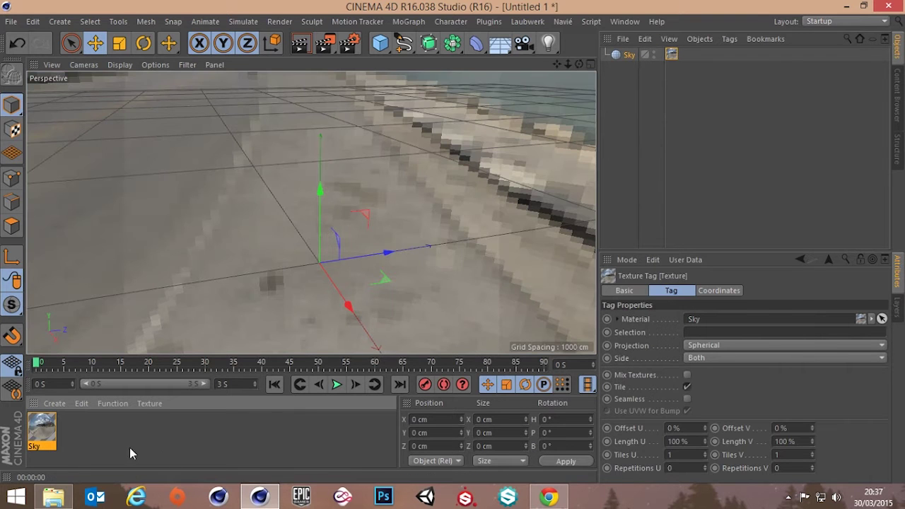
{"action": "left_click_drag", "start_coordinate": [242, 244], "coordinate": [137, 171], "text": "alt"}
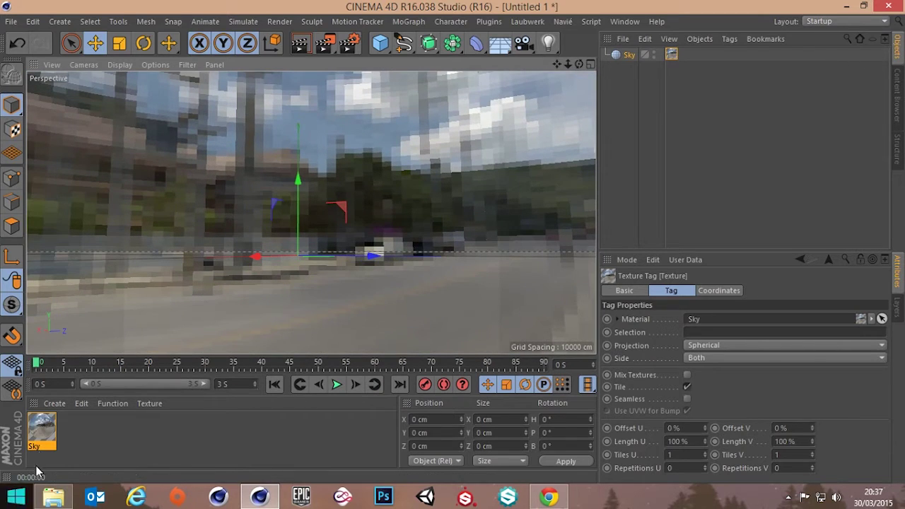
Step: In the Sky material's Editor settings, set Texture Preview Size to 4096x4096 (64 MB)
{"action": "left_click", "coordinate": [44, 431]}
{"action": "double_click", "coordinate": [44, 432]}
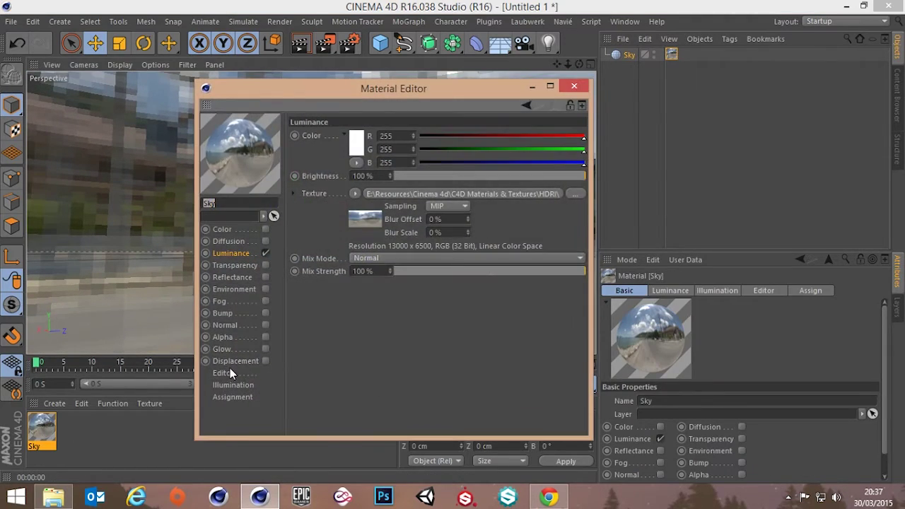
{"action": "left_click", "coordinate": [224, 373]}
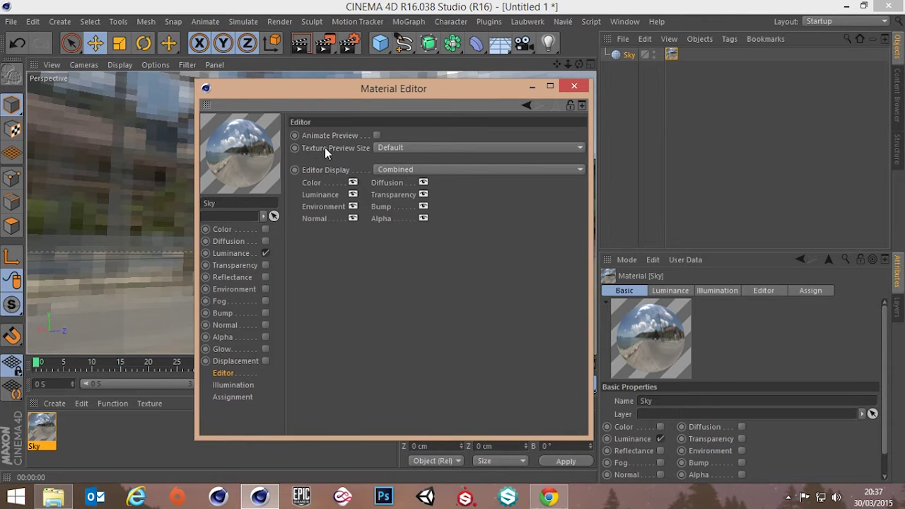
{"action": "left_click", "coordinate": [396, 148]}
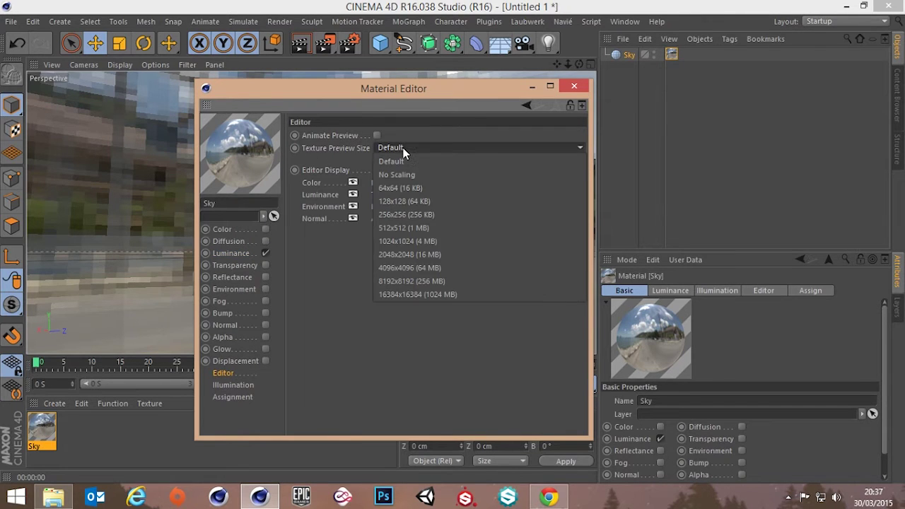
{"action": "left_click", "coordinate": [415, 268]}
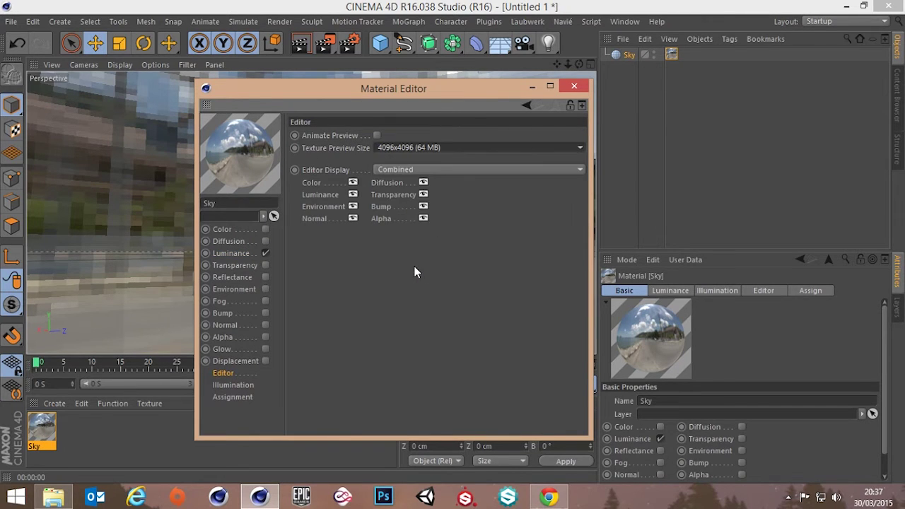
{"action": "left_click", "coordinate": [577, 88]}
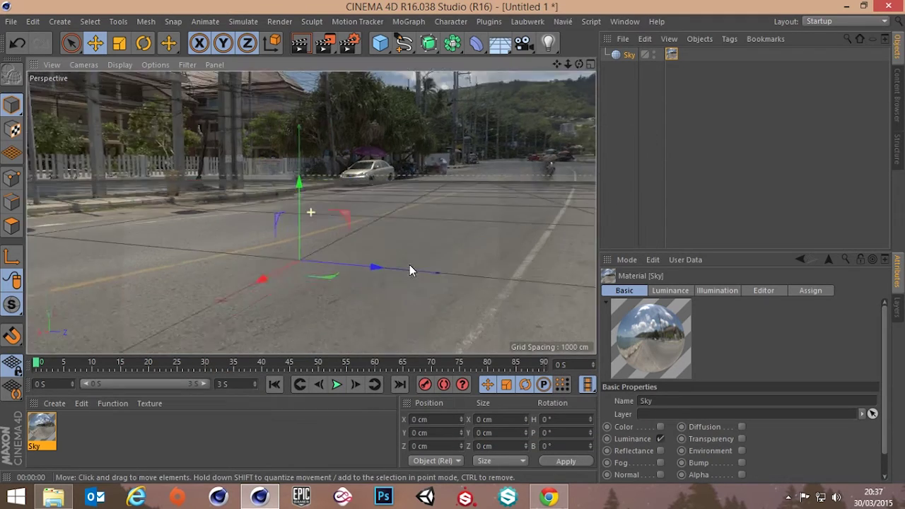
Step: Add a 200 cm Cube, frame it on the road from the front, and preview with Render View
{"action": "left_click_drag", "start_coordinate": [409, 271], "coordinate": [580, 182], "text": "alt"}
{"action": "left_click_drag", "start_coordinate": [379, 43], "coordinate": [508, 65]}
{"action": "left_click_drag", "start_coordinate": [389, 236], "coordinate": [384, 202], "text": "alt"}
{"action": "mouse_move", "coordinate": [314, 222]}
{"action": "left_mouse_down", "text": "alt"}
{"action": "mouse_move", "coordinate": [434, 208]}
{"action": "mouse_move", "coordinate": [157, 236]}
{"action": "mouse_move", "coordinate": [429, 208]}
{"action": "mouse_move", "coordinate": [404, 198]}
{"action": "mouse_move", "coordinate": [110, 182]}
{"action": "mouse_move", "coordinate": [290, 211]}
{"action": "mouse_move", "coordinate": [492, 190]}
{"action": "mouse_move", "coordinate": [366, 188]}
{"action": "mouse_move", "coordinate": [353, 210]}
{"action": "mouse_move", "coordinate": [362, 171]}
{"action": "mouse_move", "coordinate": [358, 184]}
{"action": "mouse_move", "coordinate": [369, 201]}
{"action": "mouse_move", "coordinate": [333, 204]}
{"action": "mouse_move", "coordinate": [306, 214]}
{"action": "mouse_move", "coordinate": [306, 225]}
{"action": "left_mouse_up", "text": "alt"}
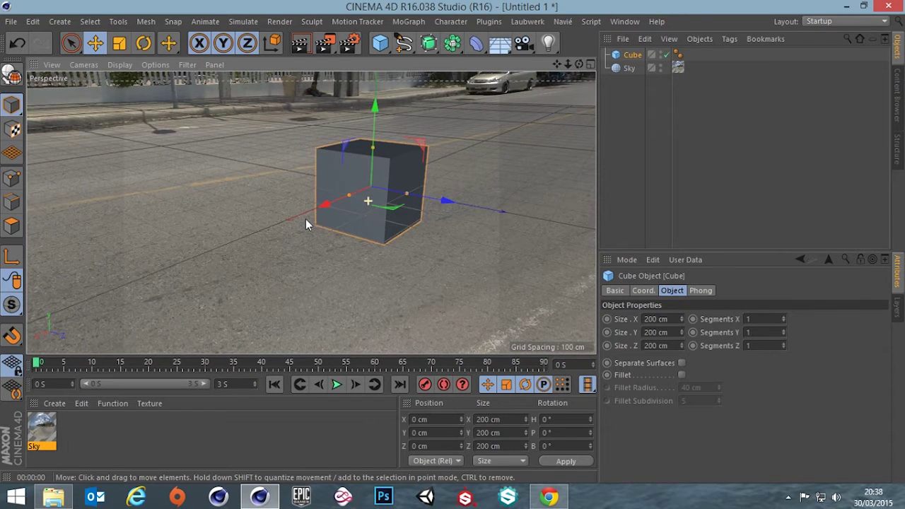
{"action": "left_click", "coordinate": [292, 45]}
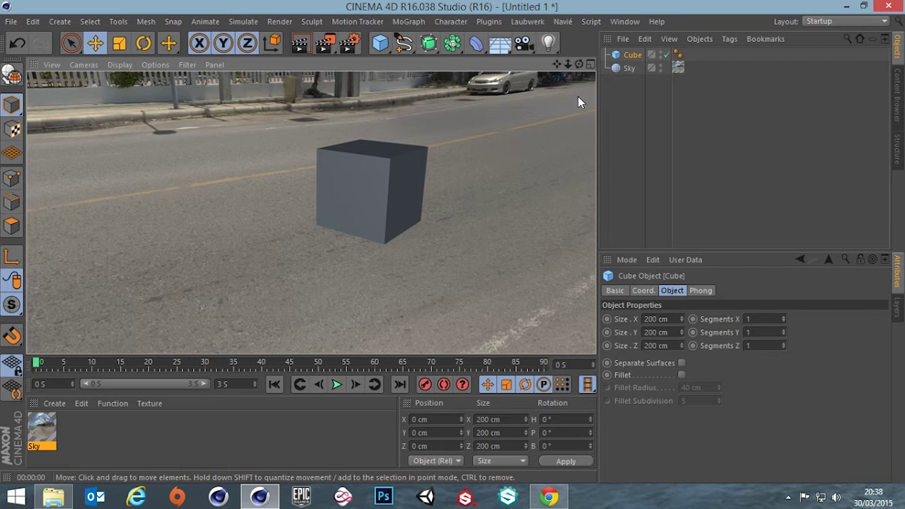
Step: Deselect the cube, then reopen and close the Sky material editor
{"action": "left_click", "coordinate": [630, 85]}
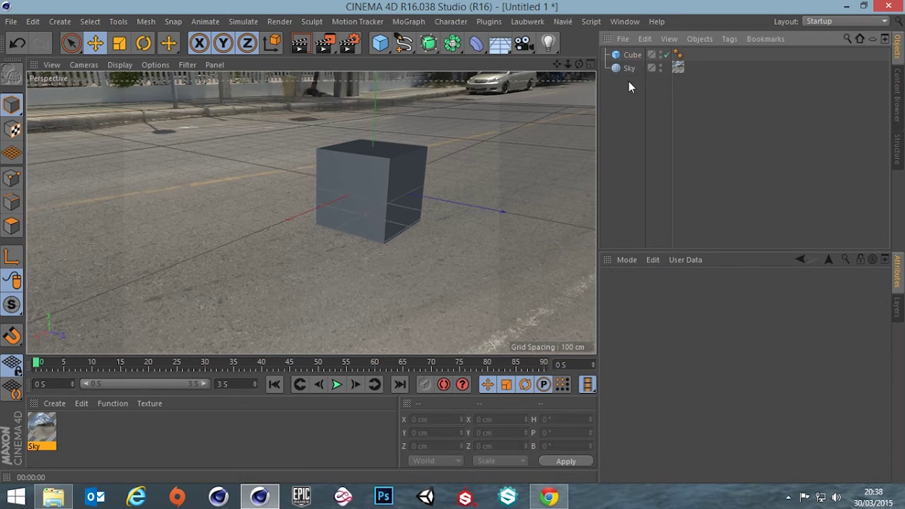
{"action": "double_click", "coordinate": [43, 431]}
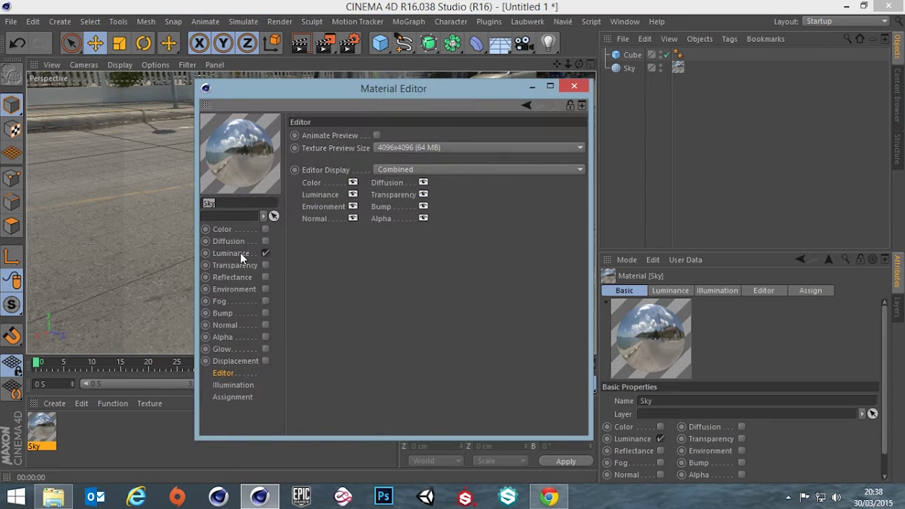
{"action": "left_click", "coordinate": [567, 85]}
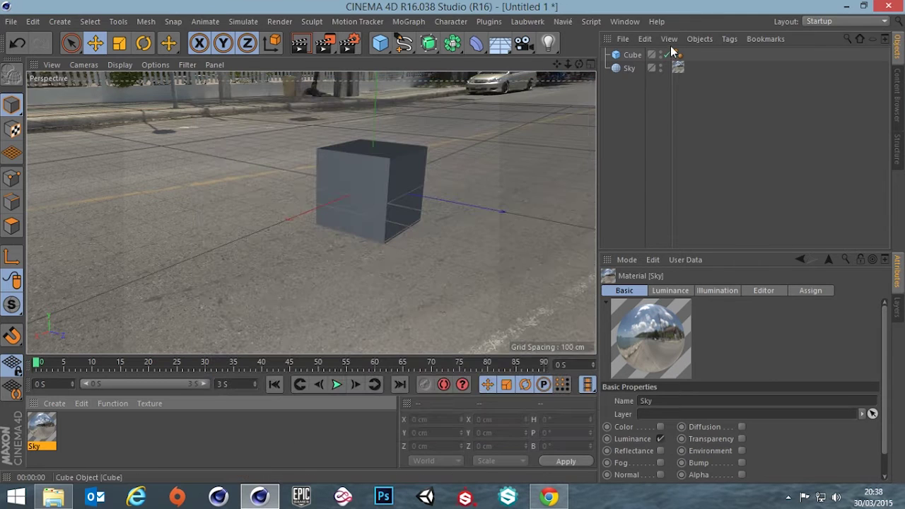
Step: Open Render Settings as a floating, resized window over the viewport showing the Output page
{"action": "left_click", "coordinate": [350, 43]}
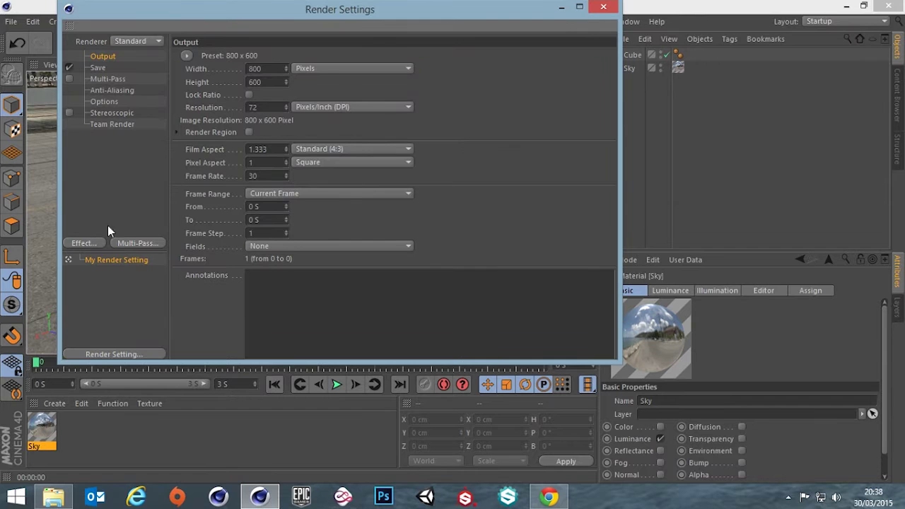
{"action": "left_click", "coordinate": [581, 6]}
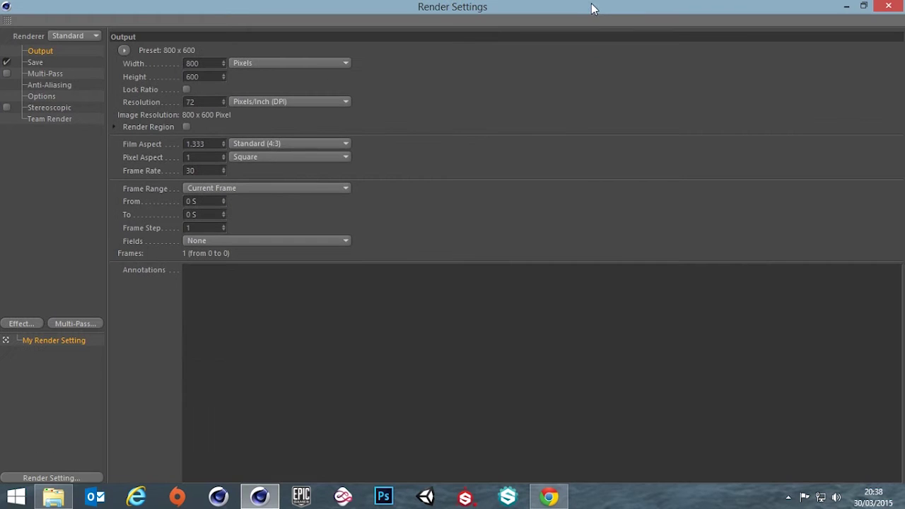
{"action": "left_click", "coordinate": [889, 7]}
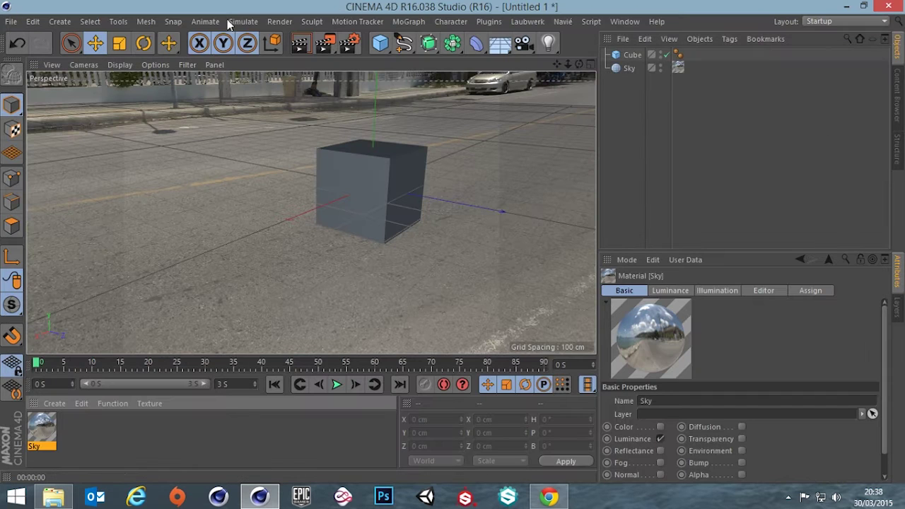
{"action": "left_click", "coordinate": [352, 45]}
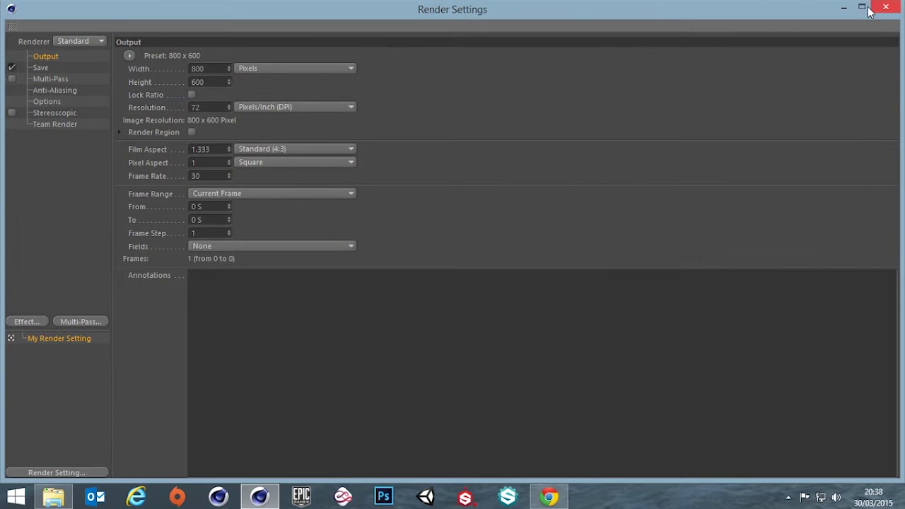
{"action": "left_click", "coordinate": [868, 9]}
{"action": "double_click", "coordinate": [818, 7]}
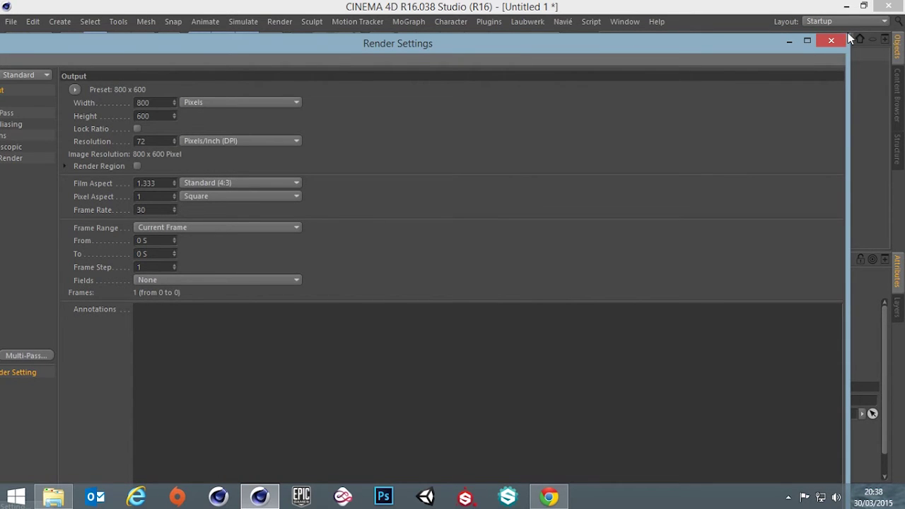
{"action": "left_click_drag", "start_coordinate": [851, 37], "coordinate": [478, 262]}
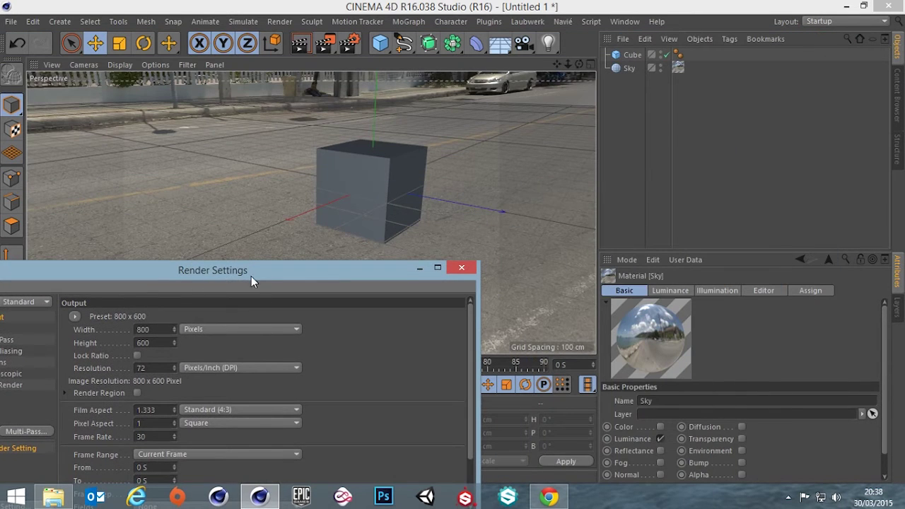
{"action": "left_click_drag", "start_coordinate": [250, 274], "coordinate": [477, 51]}
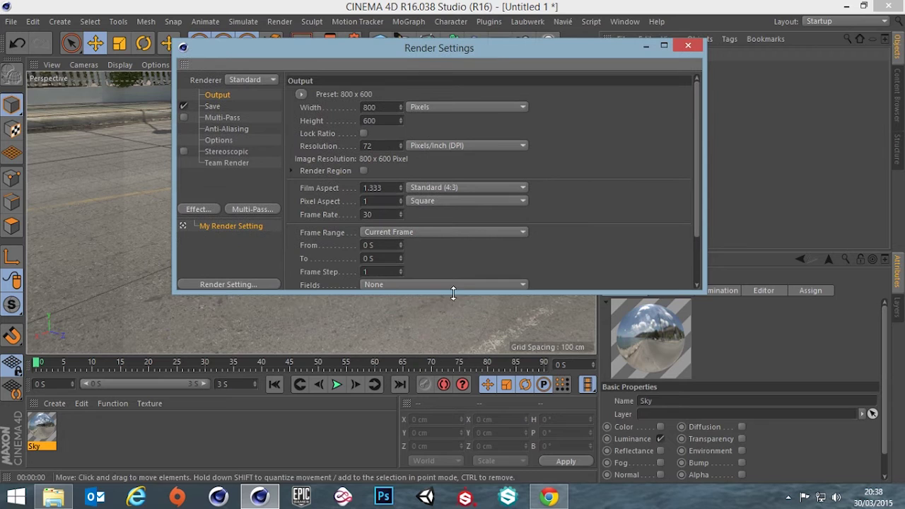
{"action": "left_click_drag", "start_coordinate": [448, 288], "coordinate": [450, 433]}
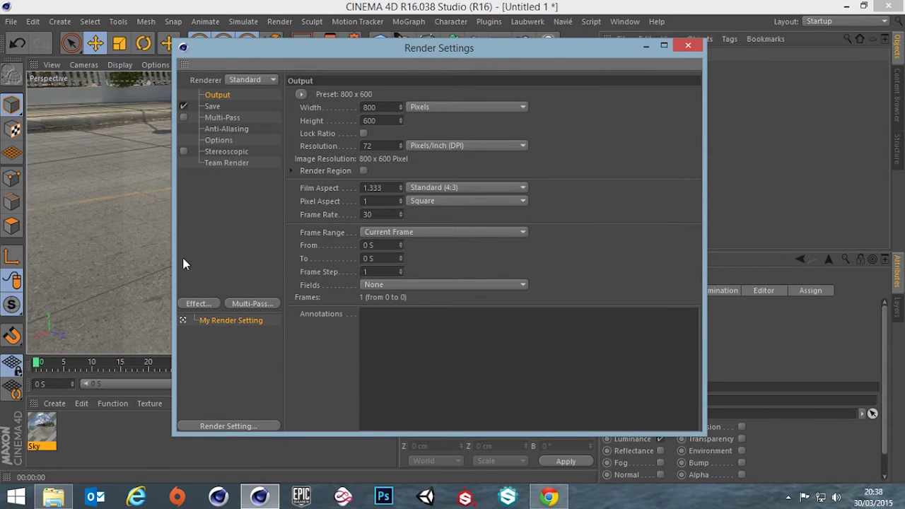
Step: Add Global Illumination to the render effects
{"action": "left_click", "coordinate": [190, 306]}
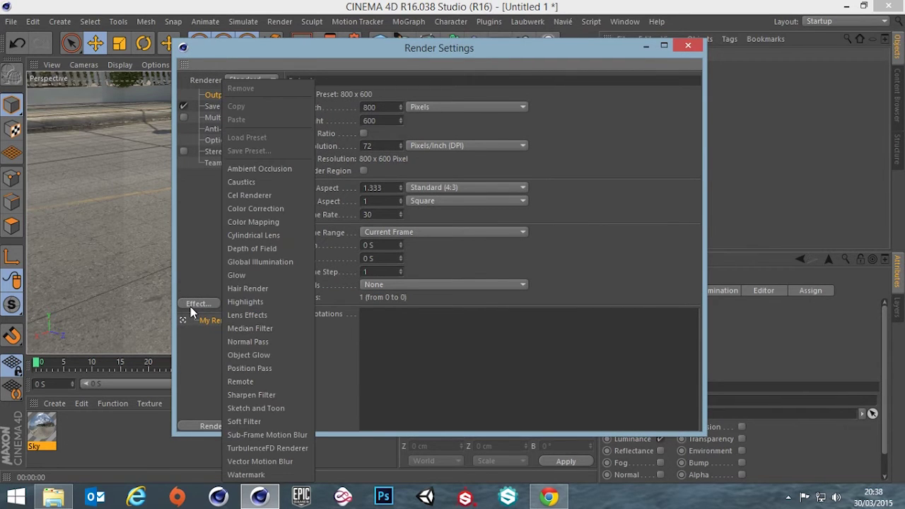
{"action": "left_click", "coordinate": [269, 262]}
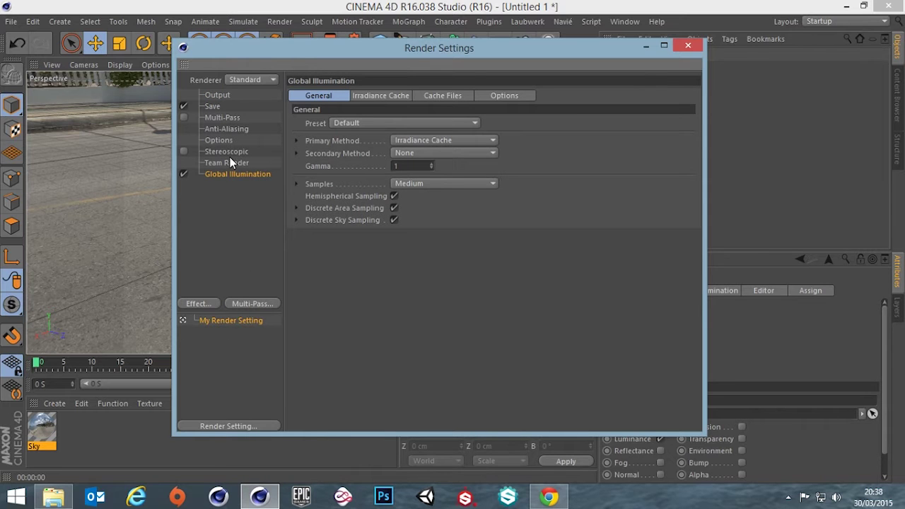
{"action": "left_click", "coordinate": [689, 45]}
{"action": "left_click", "coordinate": [353, 42]}
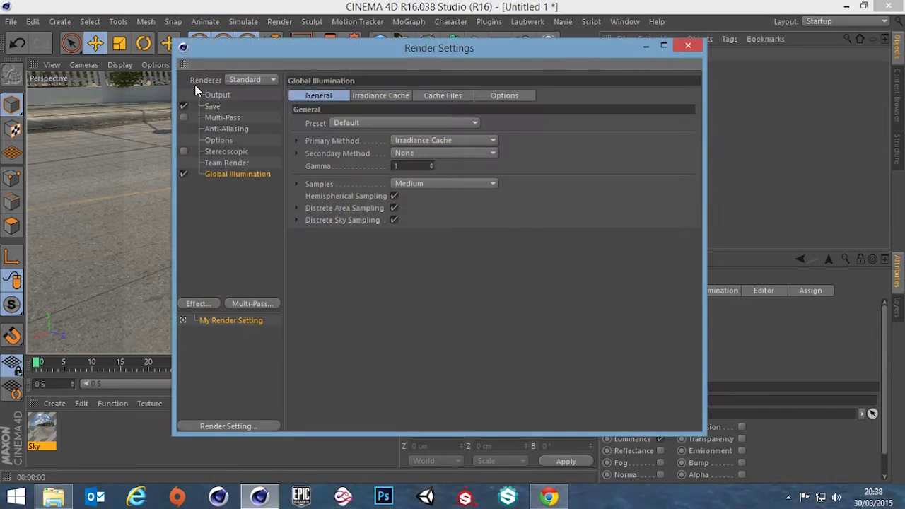
Step: Set Output to the HDTV 1080 24 preset with Lock Ratio on and Width 800 (800 × 450)
{"action": "left_click", "coordinate": [216, 94]}
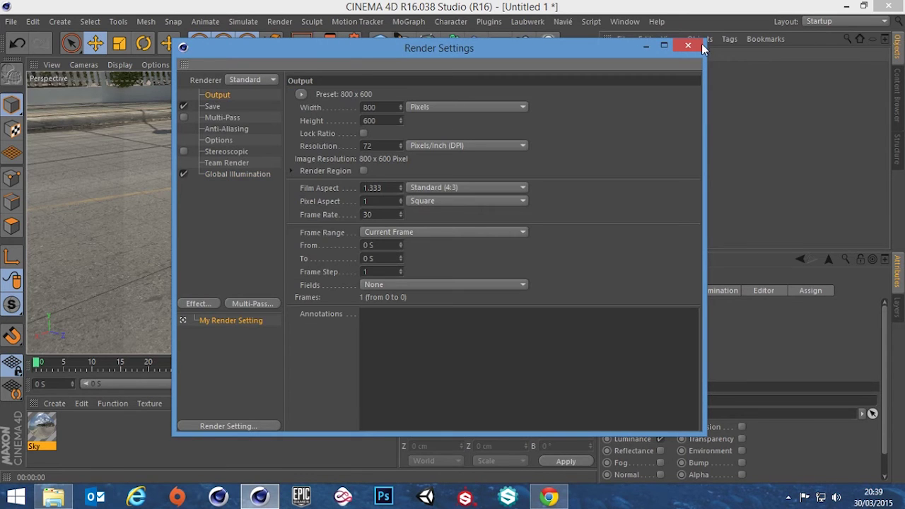
{"action": "left_click", "coordinate": [301, 94]}
{"action": "mouse_move", "coordinate": [348, 135]}
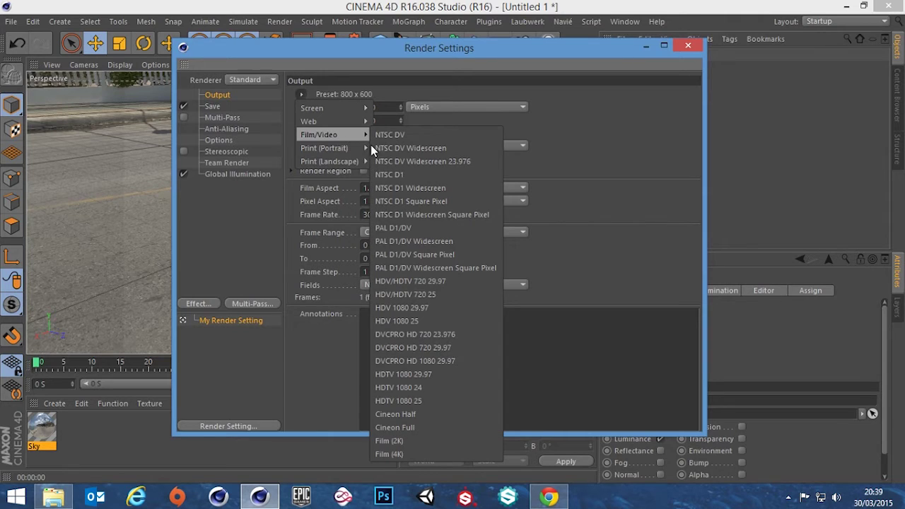
{"action": "left_click", "coordinate": [413, 388]}
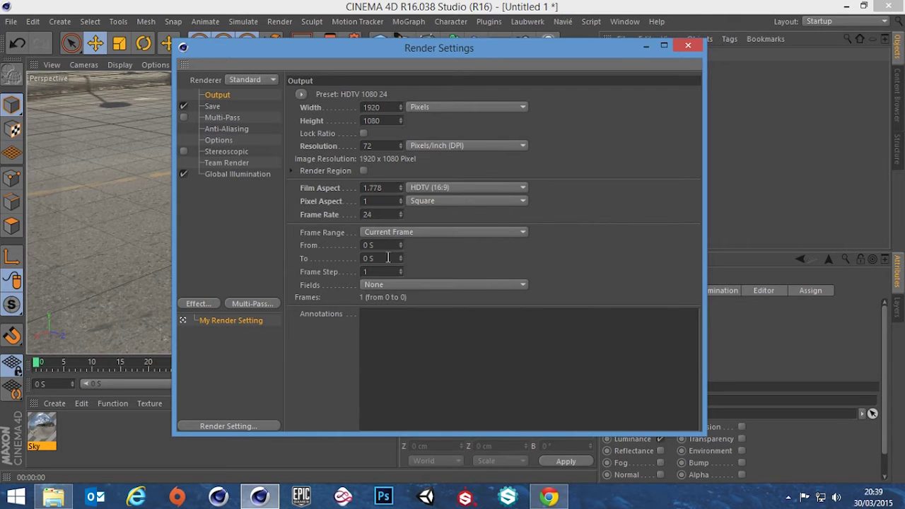
{"action": "left_click", "coordinate": [365, 133]}
{"action": "double_click", "coordinate": [372, 107]}
{"action": "type", "text": "800"}
{"action": "key", "text": "Return"}
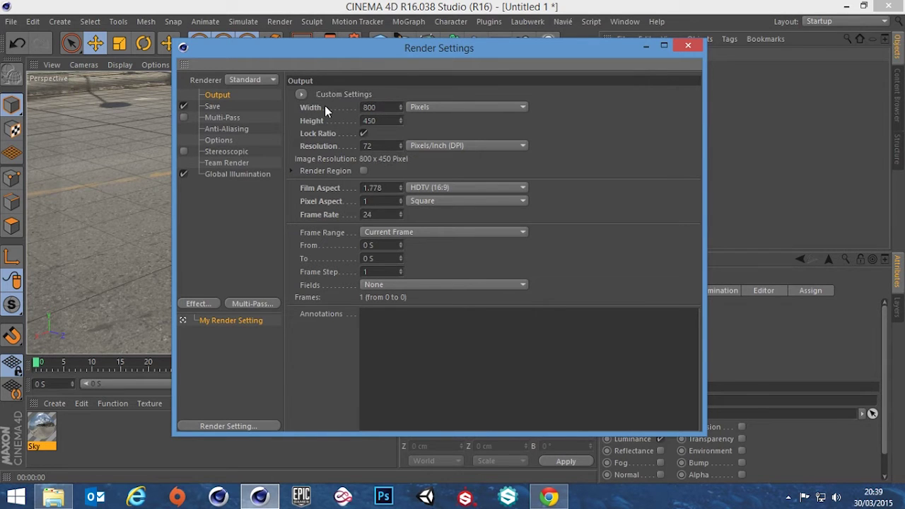
Step: Orbit slightly and render the cube on the road to the Picture Viewer at 800 × 450
{"action": "left_click", "coordinate": [686, 44]}
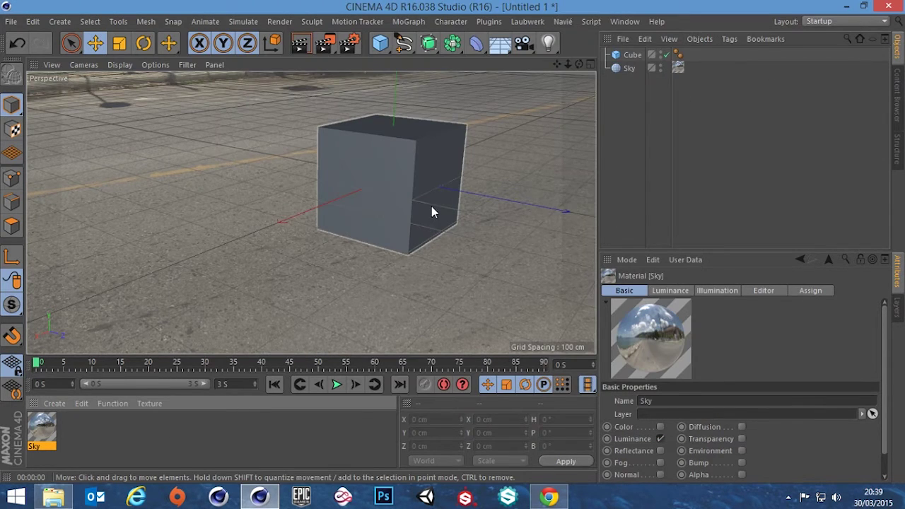
{"action": "left_click_drag", "start_coordinate": [432, 206], "coordinate": [401, 214], "text": "alt"}
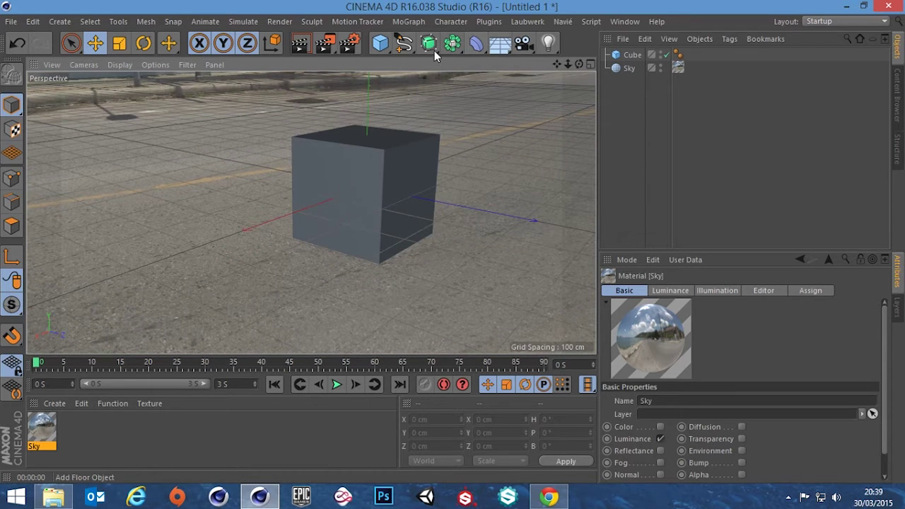
{"action": "left_click", "coordinate": [300, 43]}
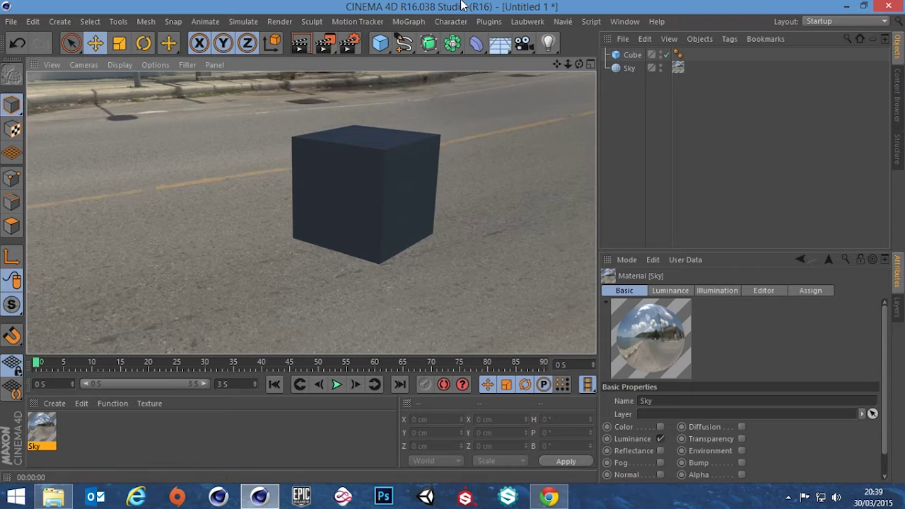
{"action": "left_click", "coordinate": [325, 42]}
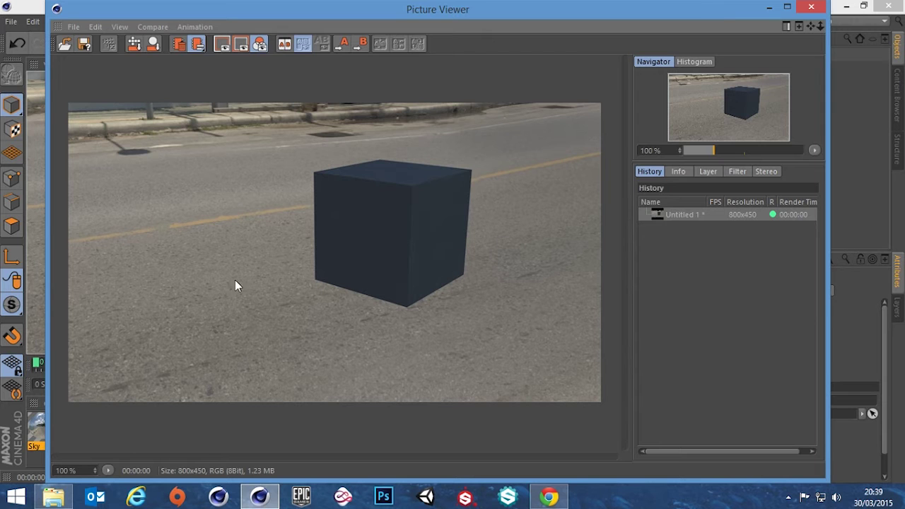
Step: Add a Plane and raise the cube on Y so it rests on top
{"action": "left_click", "coordinate": [812, 7]}
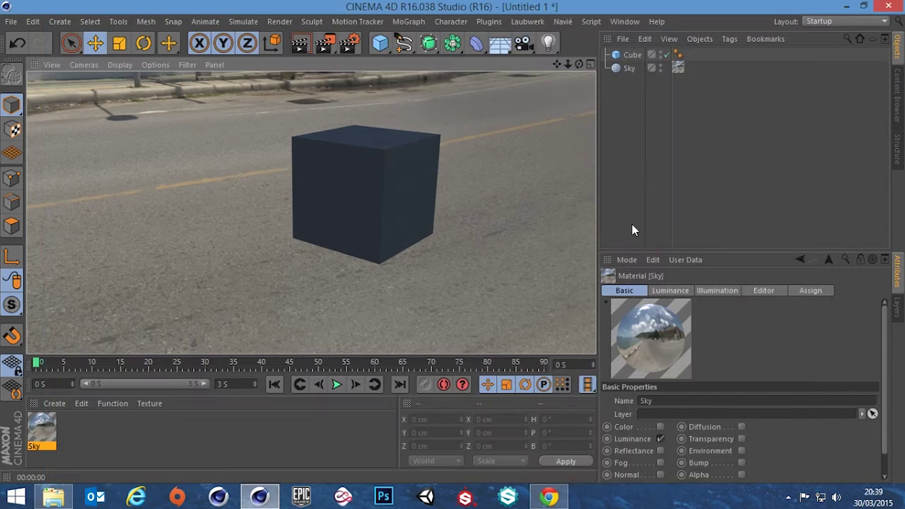
{"action": "left_click_drag", "start_coordinate": [388, 46], "coordinate": [487, 94]}
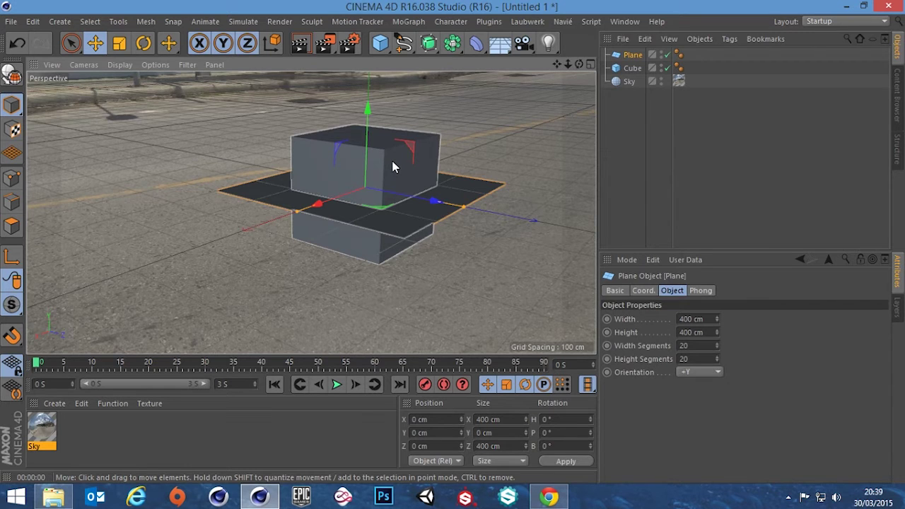
{"action": "left_click_drag", "start_coordinate": [394, 166], "coordinate": [360, 199], "text": "alt"}
{"action": "left_click", "coordinate": [632, 68]}
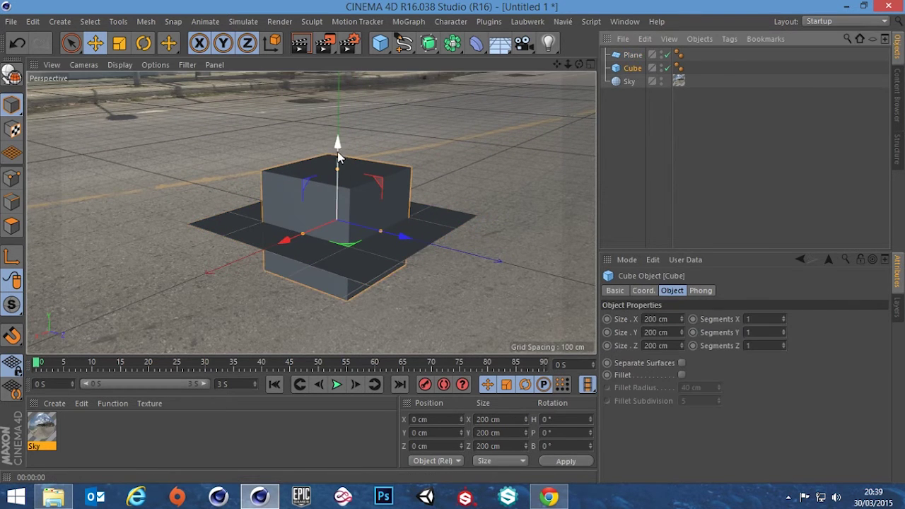
{"action": "left_click_drag", "start_coordinate": [339, 151], "coordinate": [343, 103]}
Step: Set the Plane's width and height to 2000 cm and check the floor in a Picture Viewer render
{"action": "left_click", "coordinate": [633, 55]}
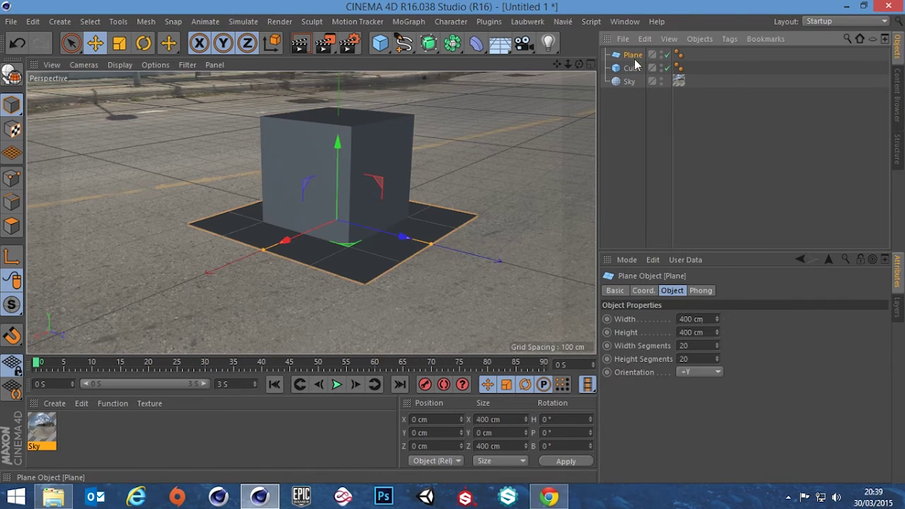
{"action": "left_click", "coordinate": [707, 319]}
{"action": "type", "text": "2000"}
{"action": "key", "text": "Tab"}
{"action": "type", "text": "2000"}
{"action": "key", "text": "Tab"}
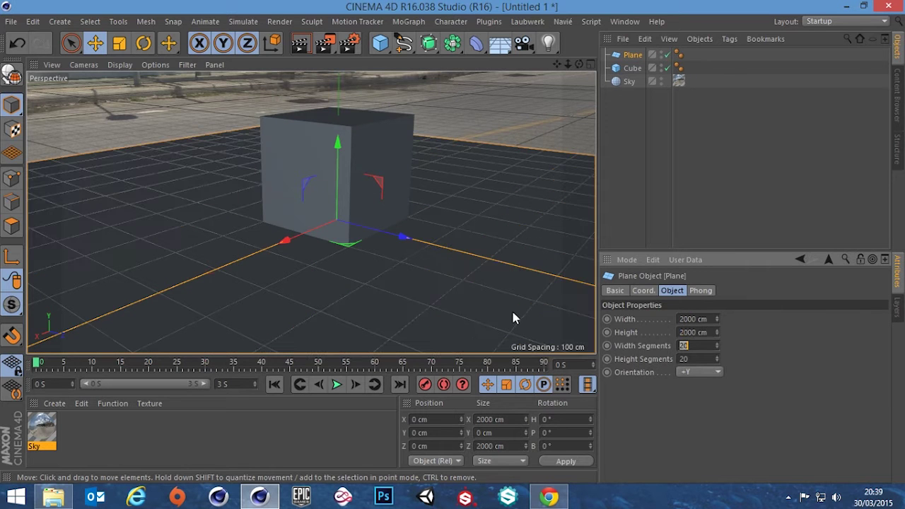
{"action": "left_click", "coordinate": [338, 52]}
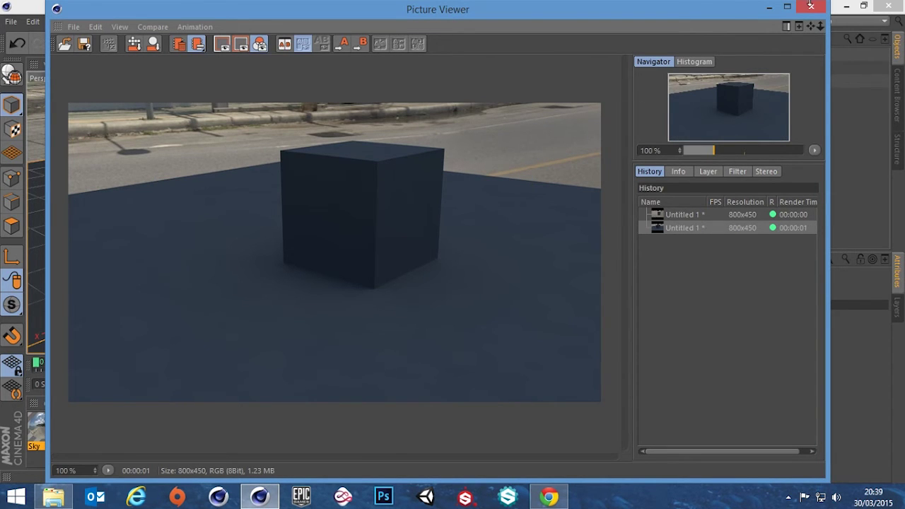
{"action": "left_click", "coordinate": [811, 6]}
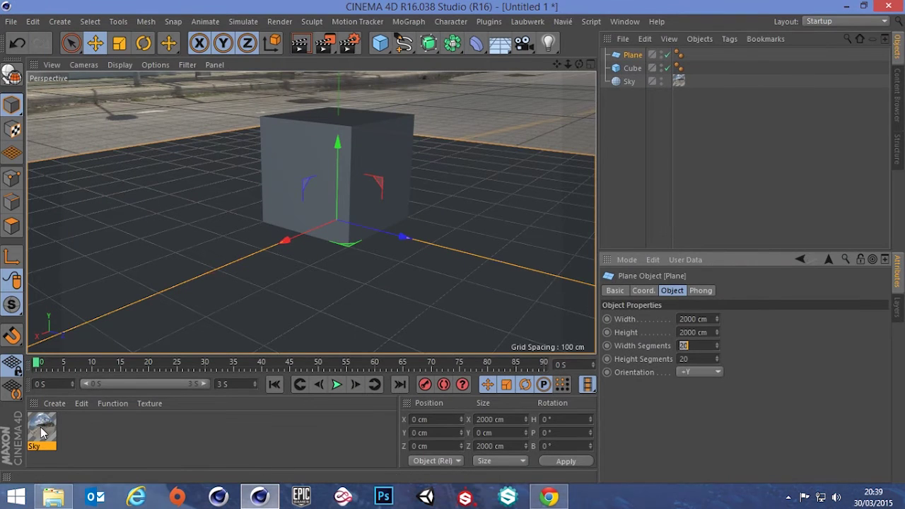
Step: Apply the Sky material to the Plane with Frontal projection and test-render it
{"action": "left_click_drag", "start_coordinate": [41, 433], "coordinate": [633, 60]}
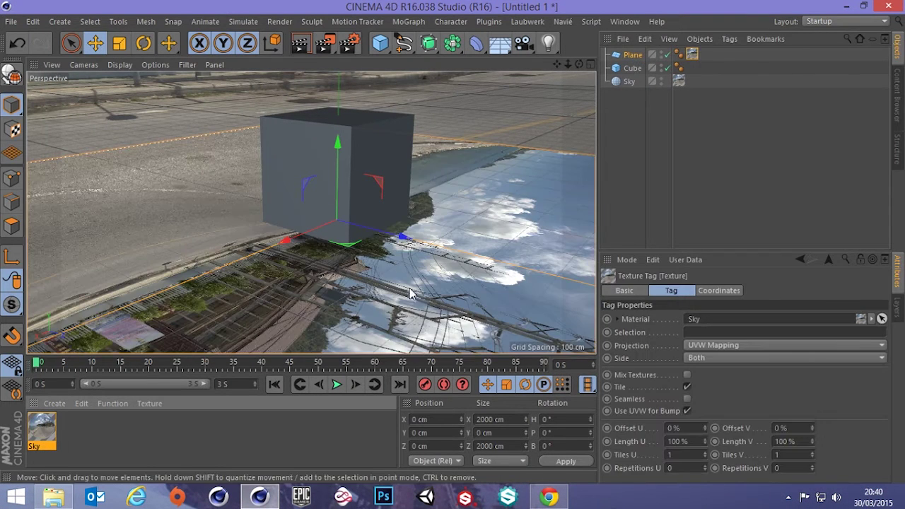
{"action": "left_click", "coordinate": [715, 345]}
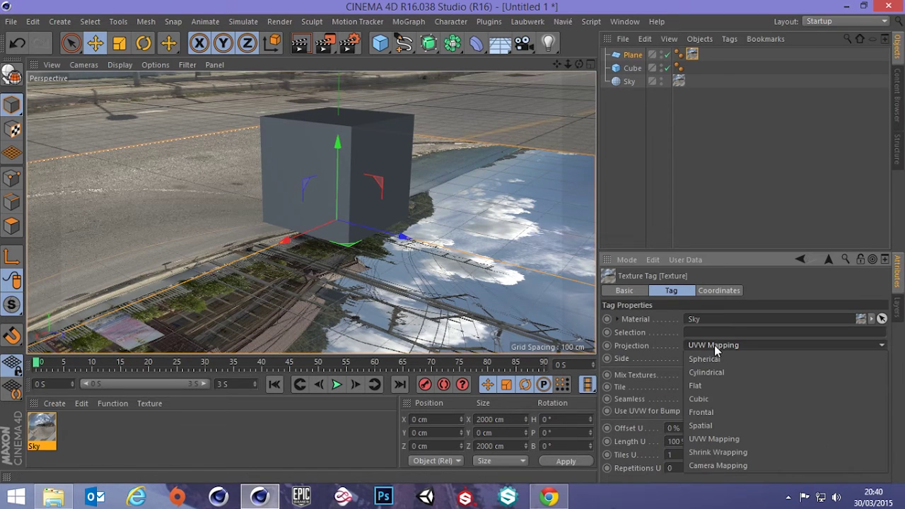
{"action": "left_click", "coordinate": [704, 412]}
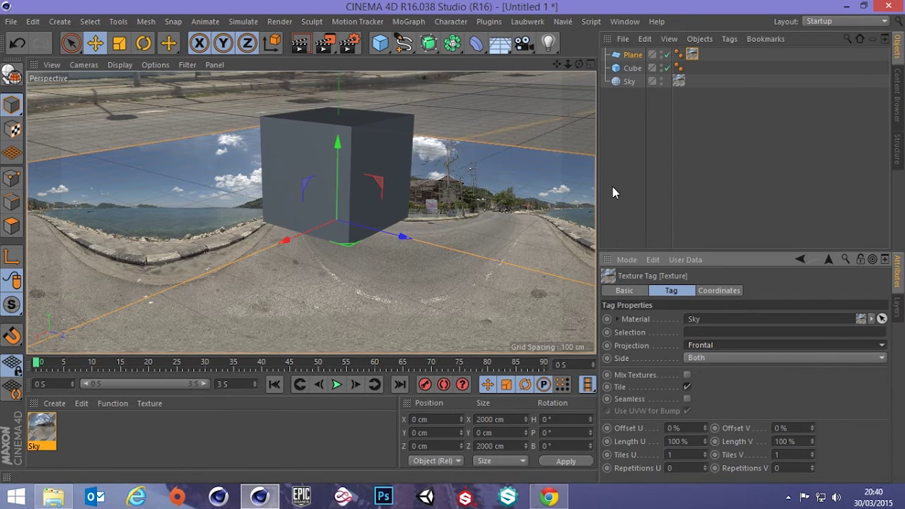
{"action": "left_click", "coordinate": [318, 45]}
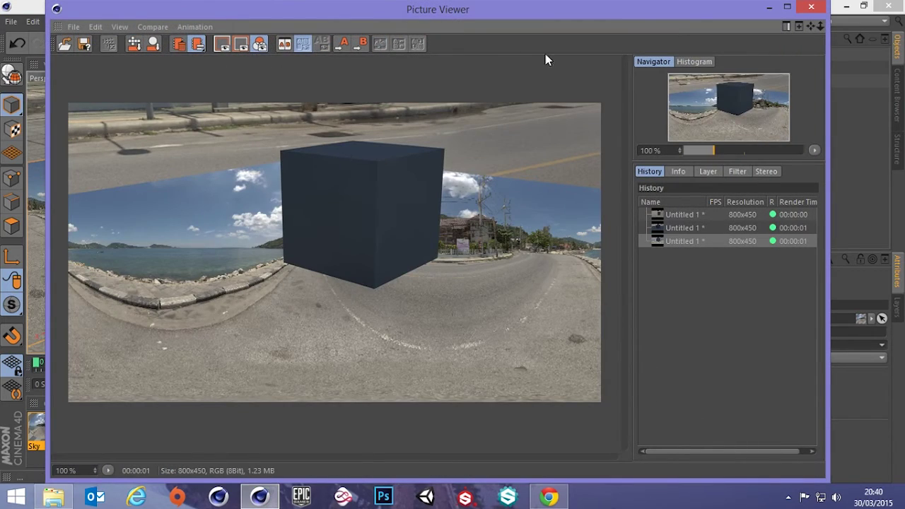
{"action": "left_click", "coordinate": [811, 8]}
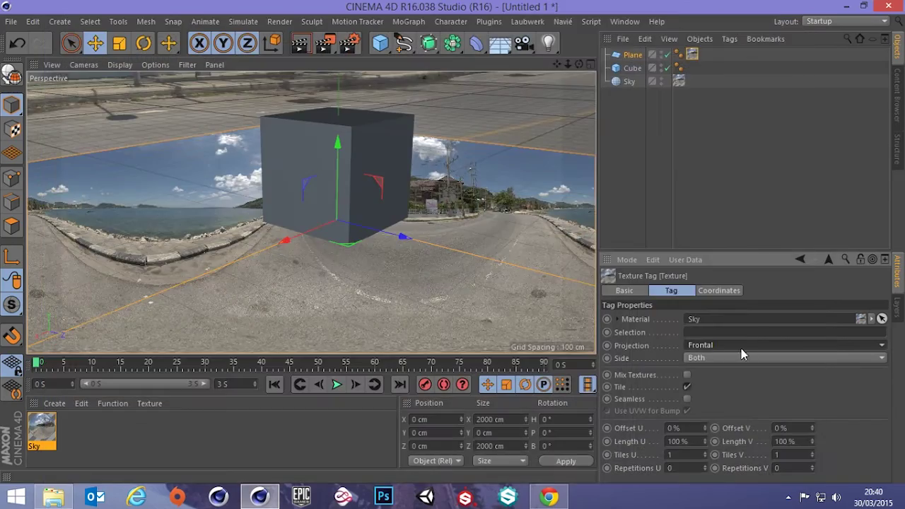
Step: Switch the Plane's Sky texture projection back to UVW Mapping and select its texture tag
{"action": "left_click", "coordinate": [704, 347]}
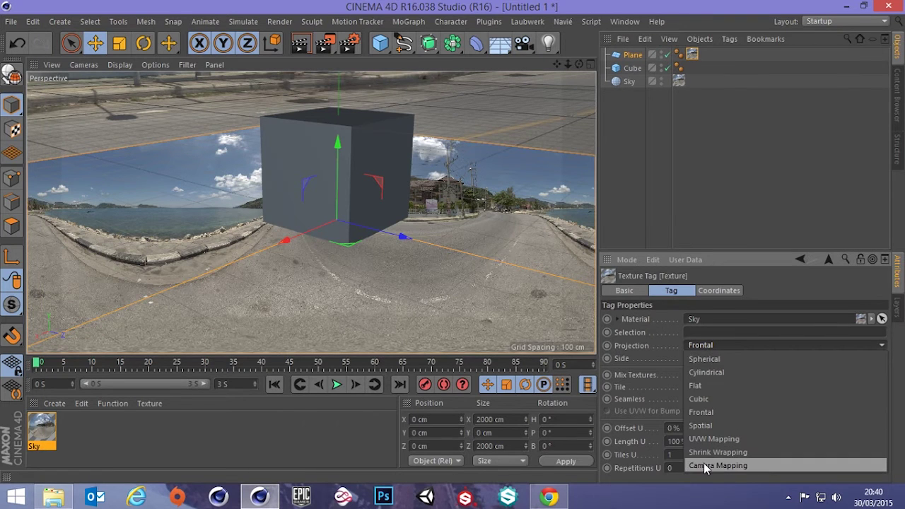
{"action": "left_click", "coordinate": [704, 439]}
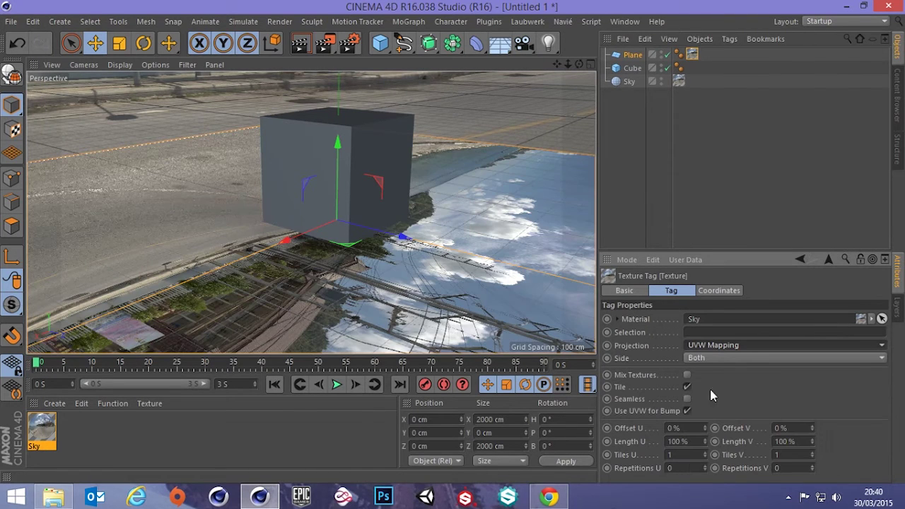
{"action": "left_click", "coordinate": [704, 345]}
{"action": "left_click", "coordinate": [691, 55]}
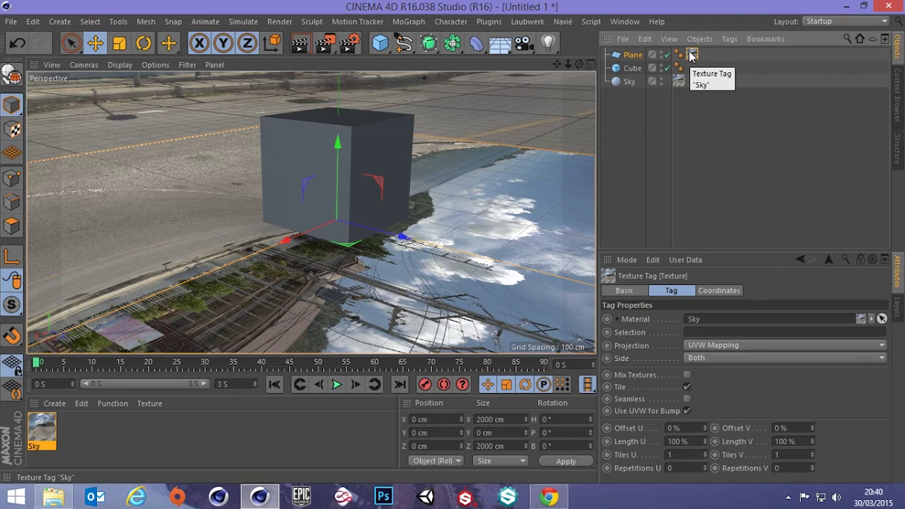
Step: Replace the Plane's texture tag with a Compositing tag using Compositing Background for HDR Maps
{"action": "key", "text": "Delete"}
{"action": "left_click", "coordinate": [634, 55]}
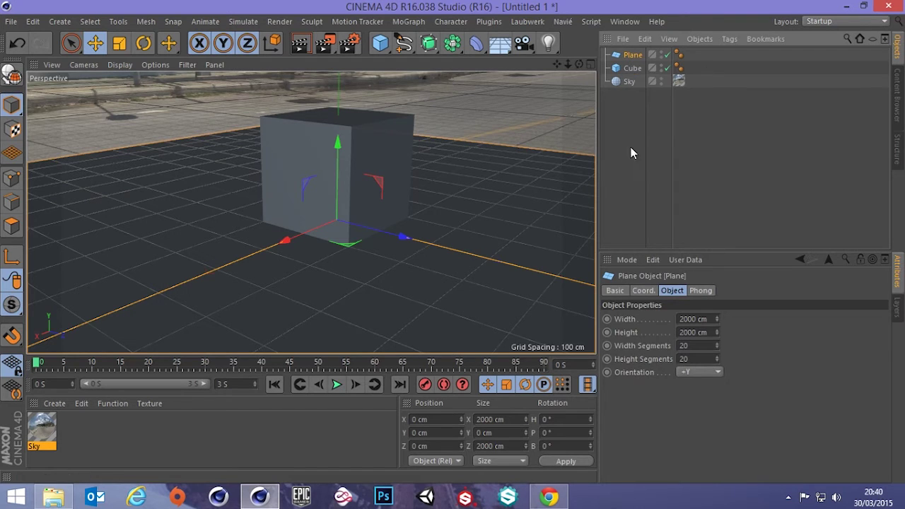
{"action": "right_click", "coordinate": [634, 60]}
{"action": "mouse_move", "coordinate": [694, 16]}
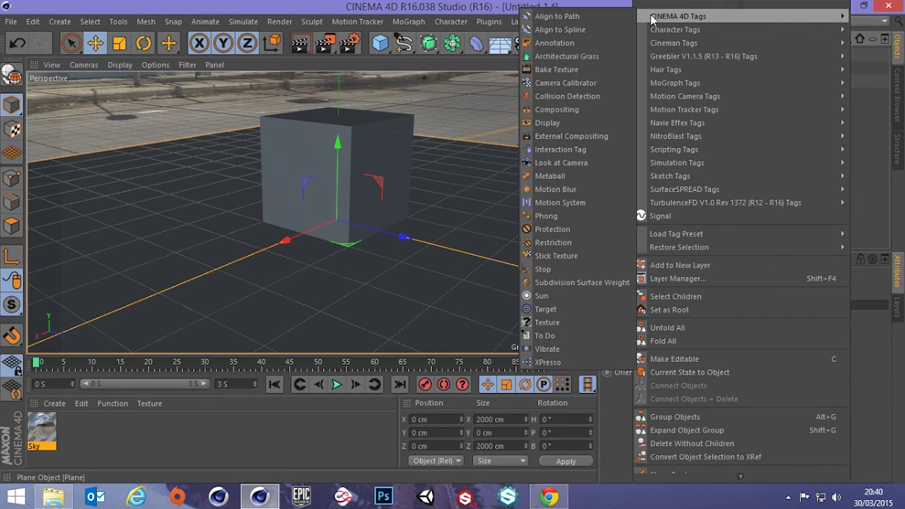
{"action": "left_click", "coordinate": [566, 113]}
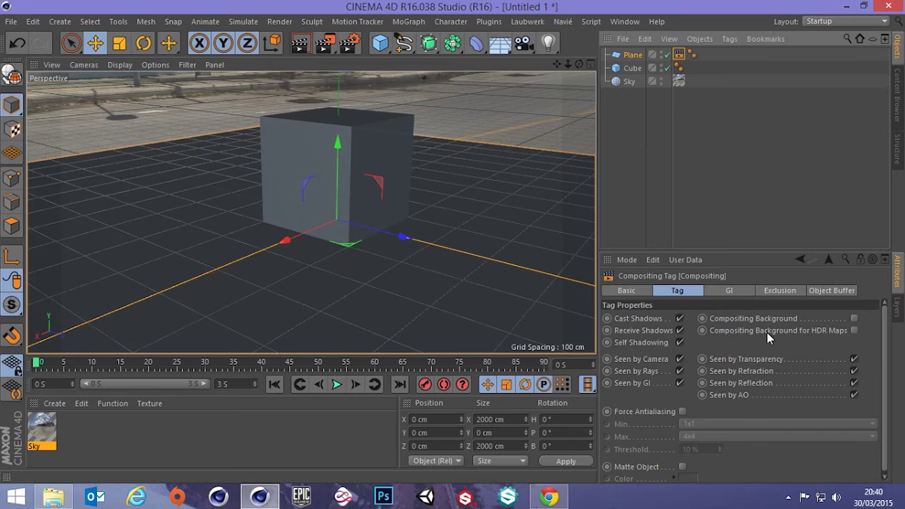
{"action": "left_click", "coordinate": [854, 331]}
{"action": "left_click", "coordinate": [662, 144]}
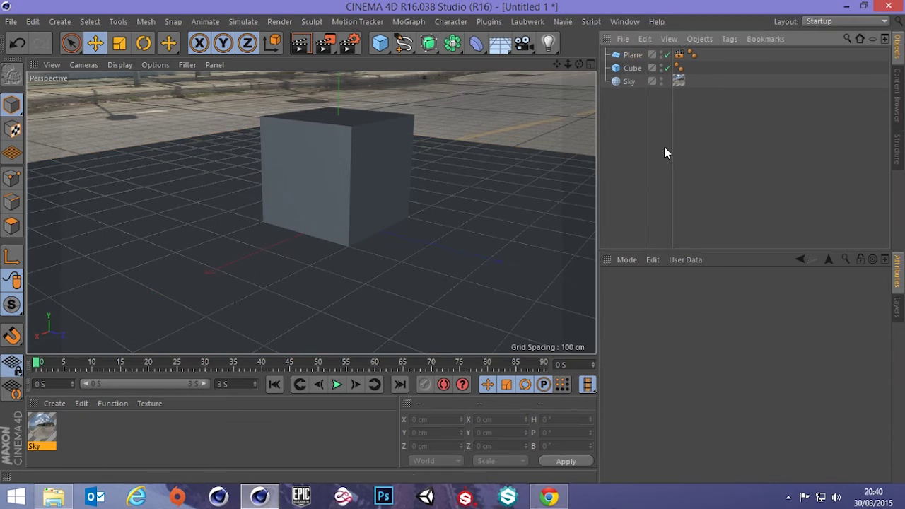
{"action": "left_click", "coordinate": [301, 44]}
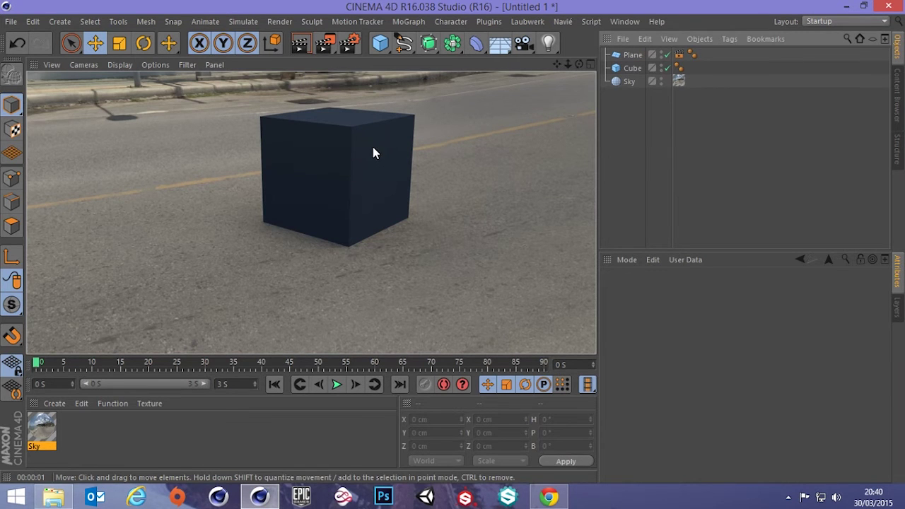
Step: Orbit to a low, close road-level view of the cube and render it
{"action": "left_click_drag", "start_coordinate": [372, 144], "coordinate": [424, 186], "text": "alt"}
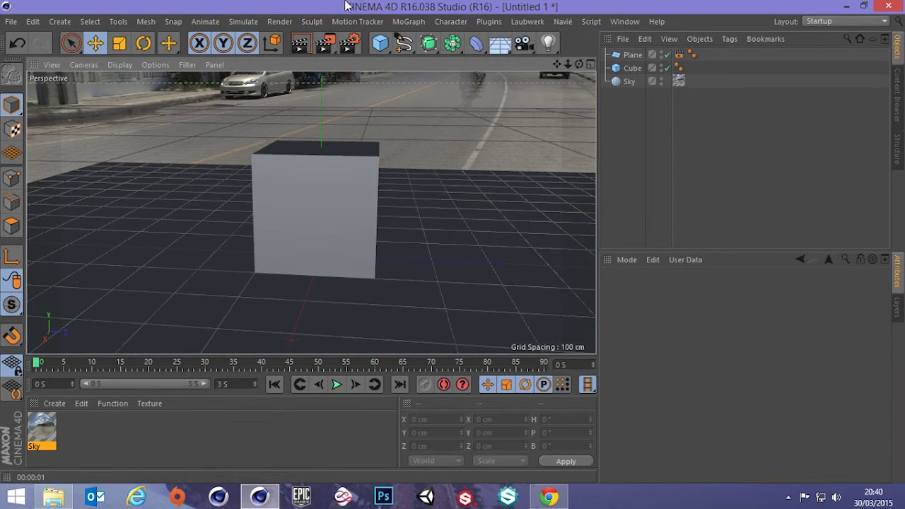
{"action": "left_click", "coordinate": [303, 51]}
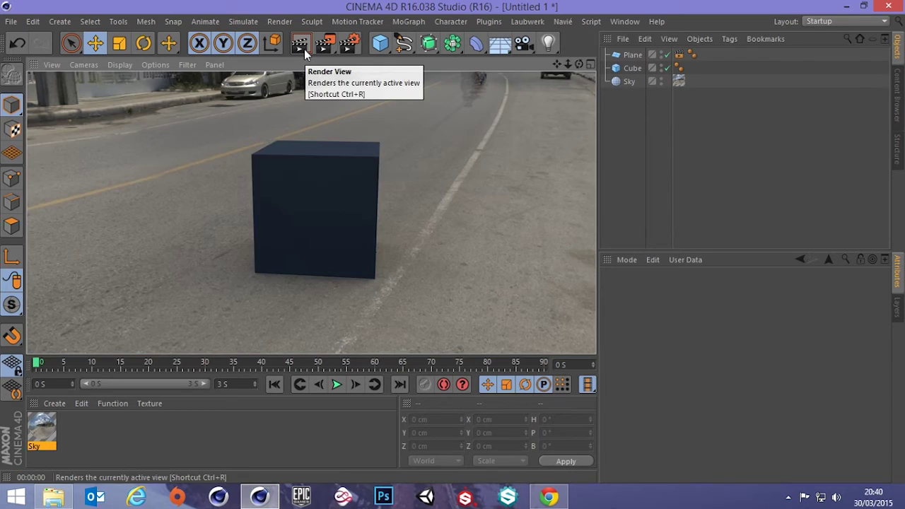
{"action": "left_click_drag", "start_coordinate": [487, 142], "coordinate": [293, 177], "text": "alt"}
{"action": "right_click_drag", "start_coordinate": [293, 177], "coordinate": [344, 188], "text": "alt"}
{"action": "left_click_drag", "start_coordinate": [345, 187], "coordinate": [413, 140], "text": "alt"}
{"action": "left_click", "coordinate": [301, 43]}
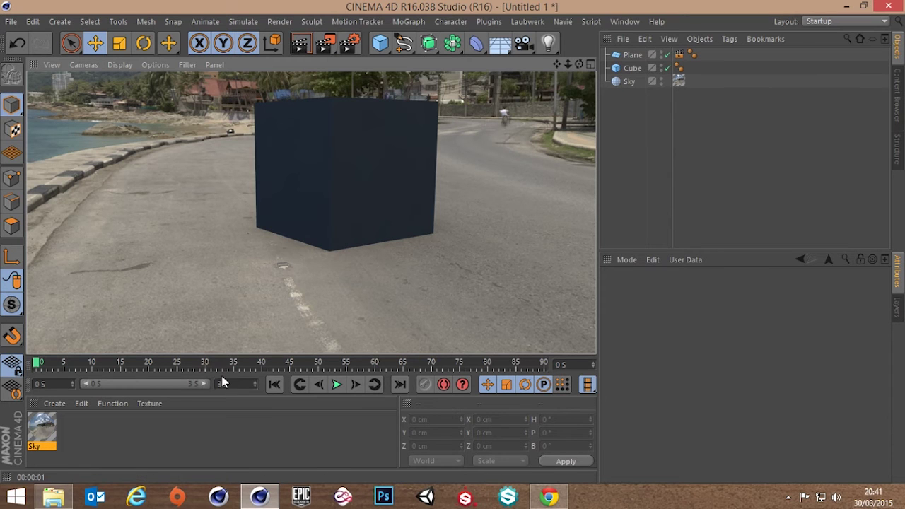
Step: Add Ambient Occlusion to the render effects and re-render the viewport
{"action": "left_click", "coordinate": [348, 43]}
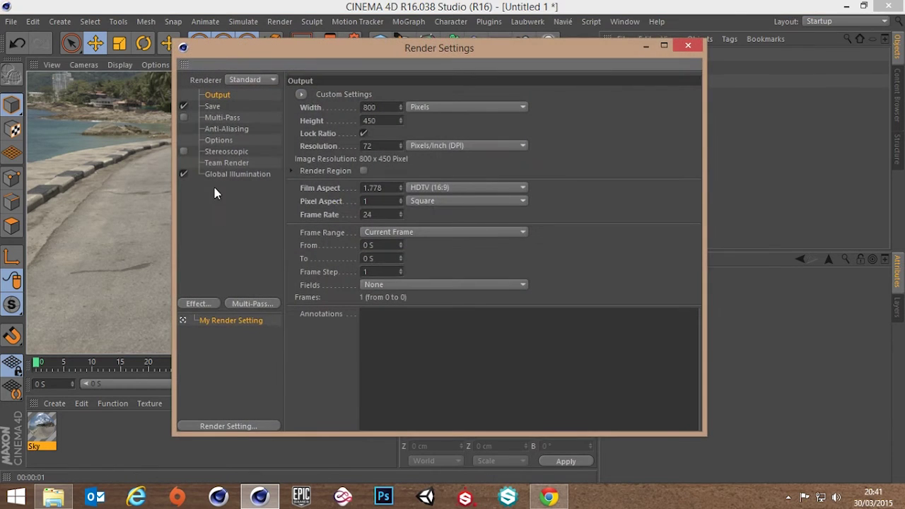
{"action": "left_click", "coordinate": [198, 304]}
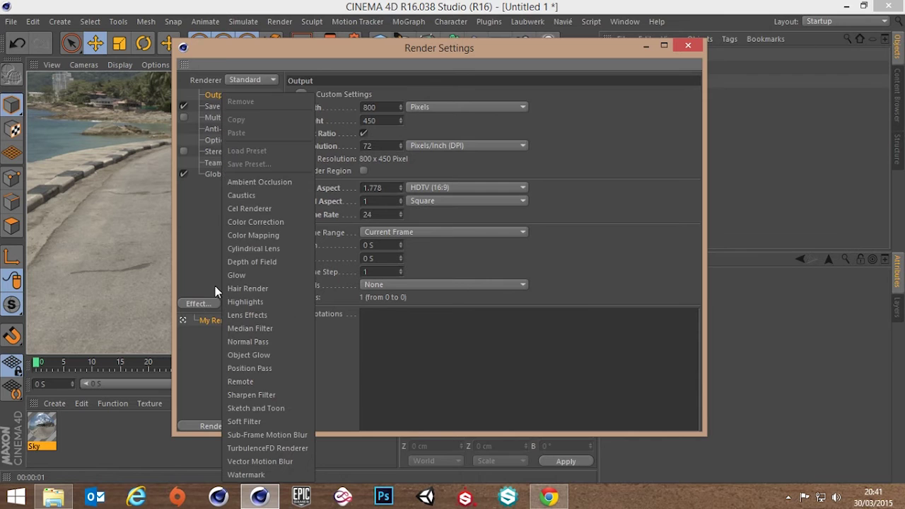
{"action": "left_click", "coordinate": [251, 182]}
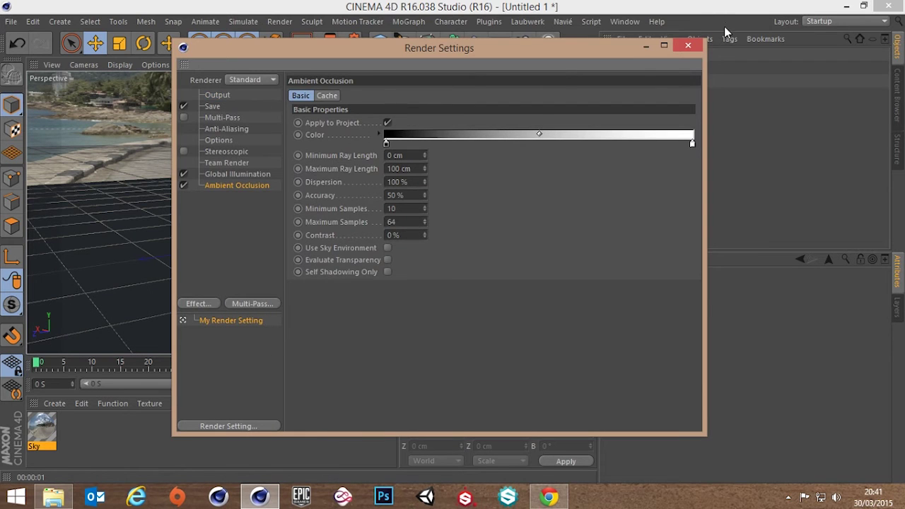
{"action": "left_click", "coordinate": [688, 45]}
{"action": "left_click", "coordinate": [300, 43]}
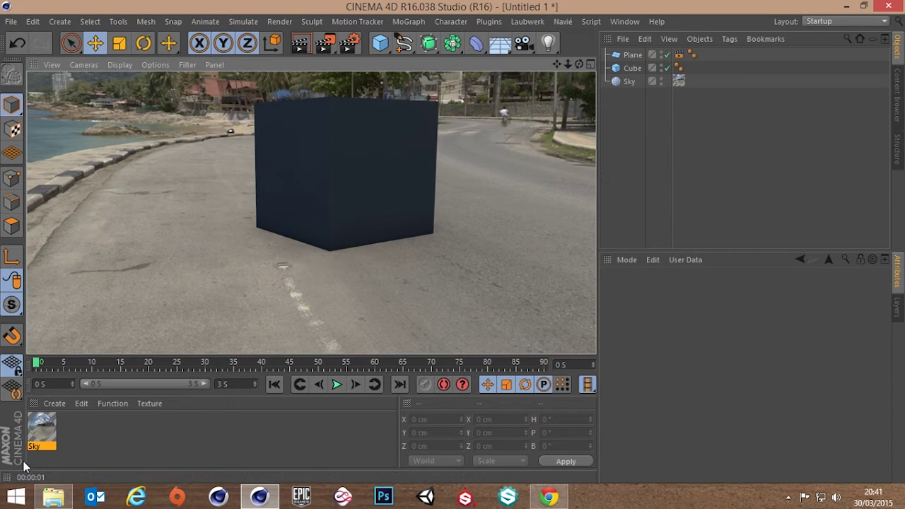
Step: Create a Mat material coloured cream beige (R 234, G 214, B 189) with reflectance off
{"action": "double_click", "coordinate": [83, 433]}
{"action": "double_click", "coordinate": [42, 428]}
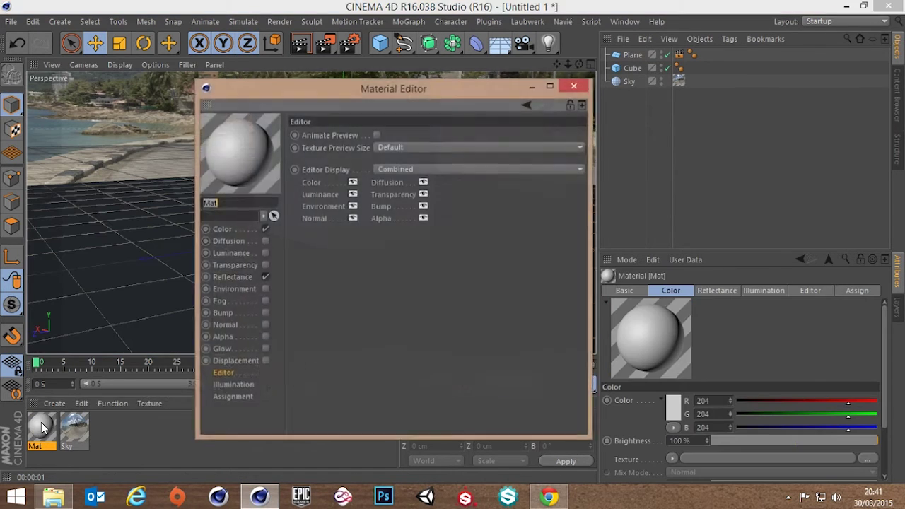
{"action": "left_click", "coordinate": [229, 230]}
{"action": "left_click", "coordinate": [357, 151]}
{"action": "left_click_drag", "start_coordinate": [279, 108], "coordinate": [301, 107]}
{"action": "left_click", "coordinate": [339, 95]}
{"action": "left_click", "coordinate": [334, 211]}
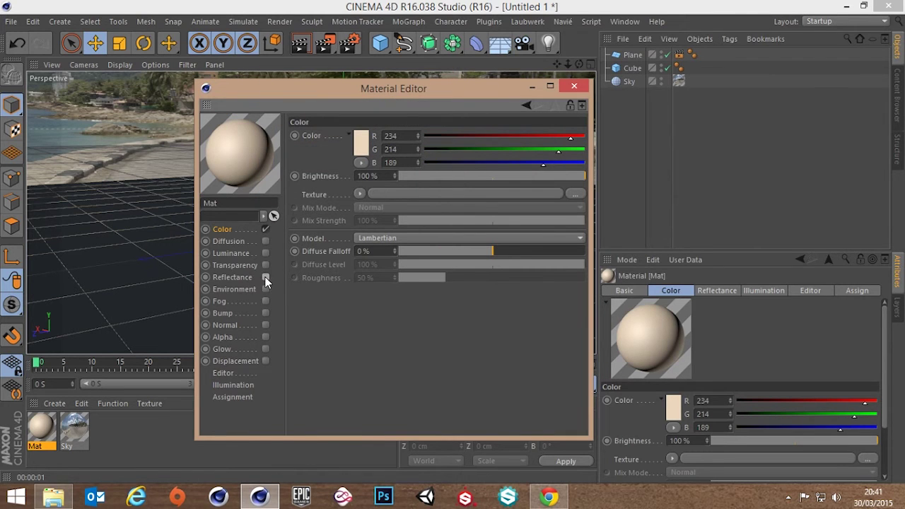
{"action": "left_click", "coordinate": [266, 278]}
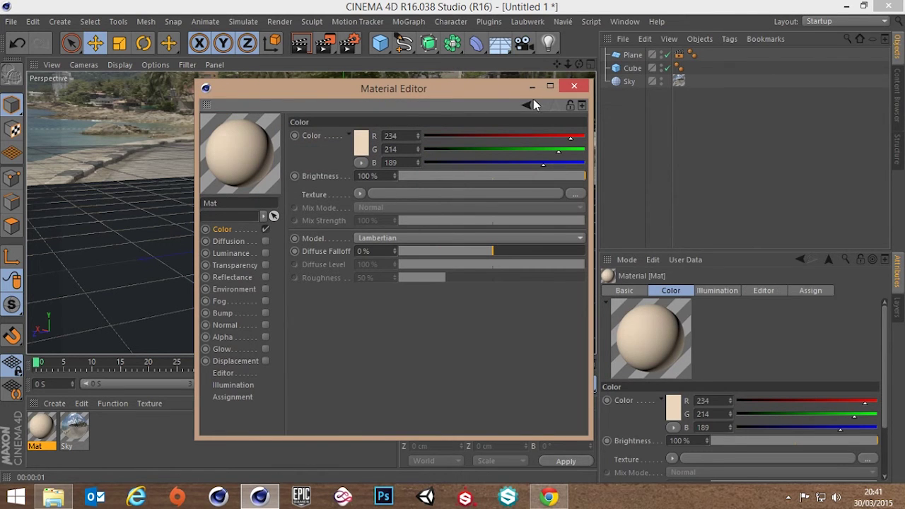
Step: Apply the Mat material to the cube and preview the render
{"action": "left_click", "coordinate": [574, 86]}
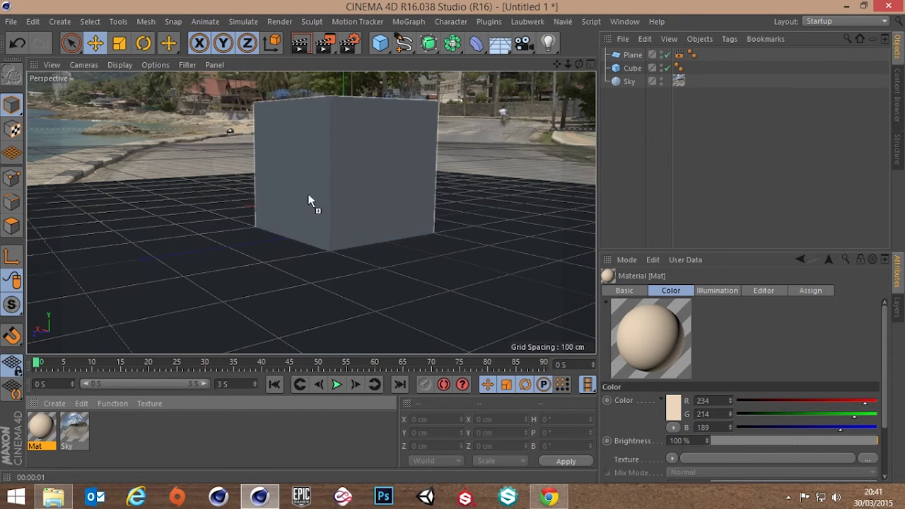
{"action": "left_click_drag", "start_coordinate": [309, 196], "coordinate": [305, 178]}
{"action": "left_click", "coordinate": [302, 44]}
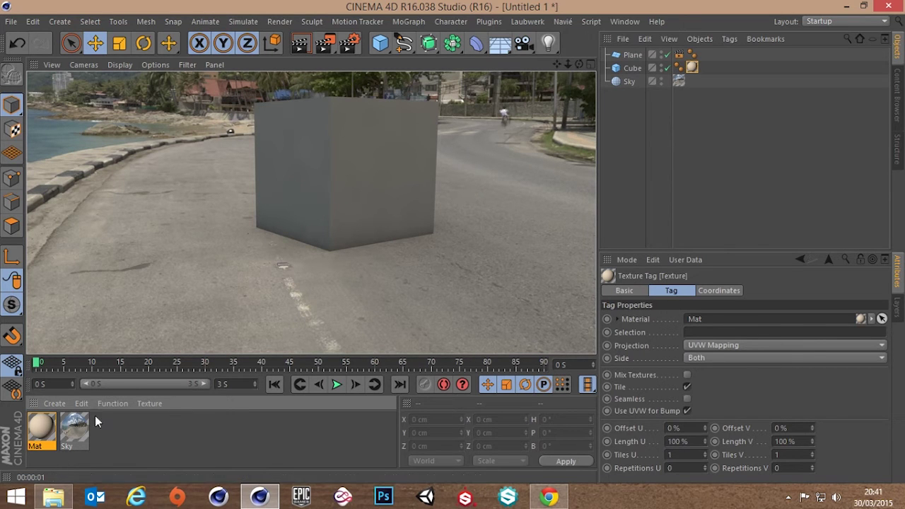
Step: Check the Sky material's Luminance channel settings in the material editor
{"action": "double_click", "coordinate": [76, 430]}
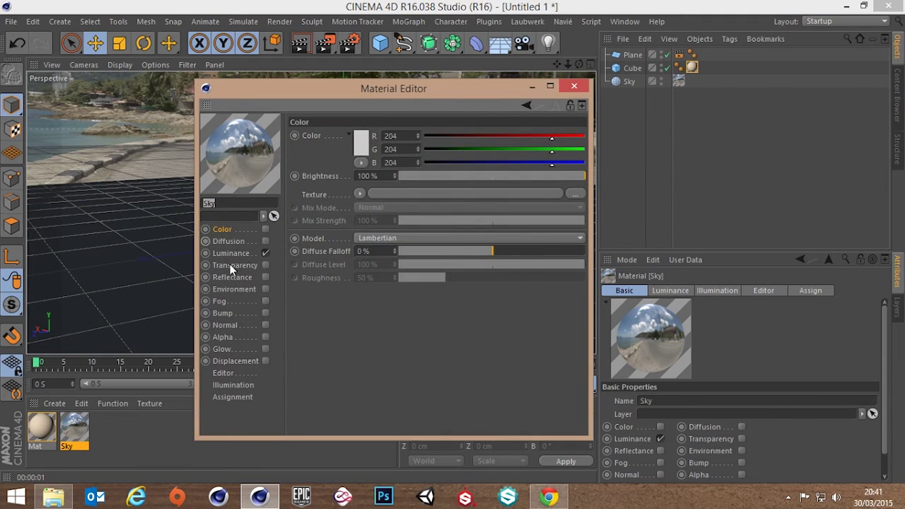
{"action": "left_click", "coordinate": [231, 253]}
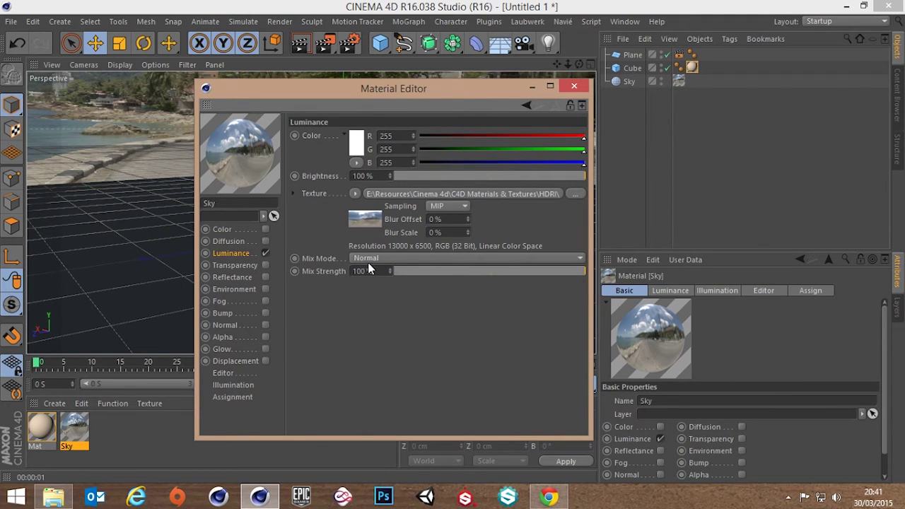
{"action": "left_click", "coordinate": [574, 86]}
Step: Orbit the view so the cube sits centred on the road, then render to the Picture Viewer
{"action": "left_click_drag", "start_coordinate": [307, 260], "coordinate": [580, 213], "text": "alt"}
{"action": "left_click_drag", "start_coordinate": [131, 271], "coordinate": [303, 146], "text": "alt"}
{"action": "left_click", "coordinate": [324, 43]}
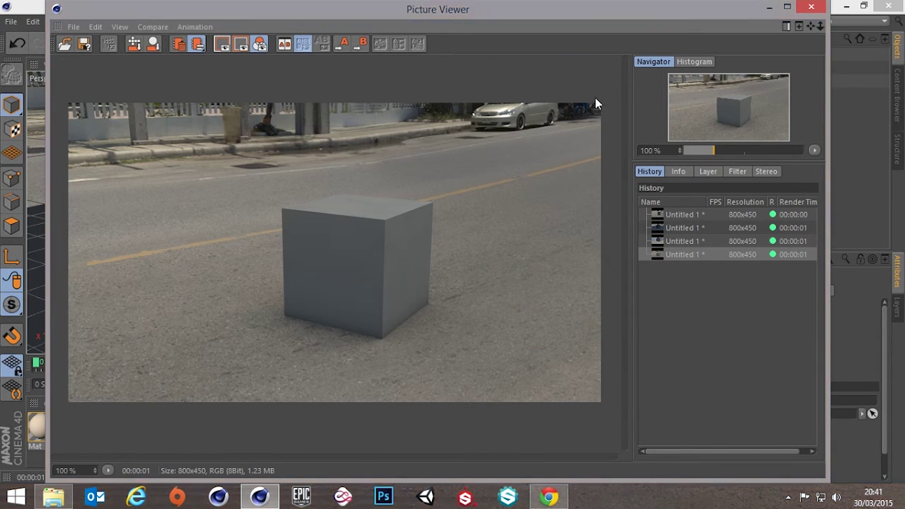
Step: Set the Sky material's Illumination Generate GI Strength to 150% and re-render the scene
{"action": "left_click", "coordinate": [810, 8]}
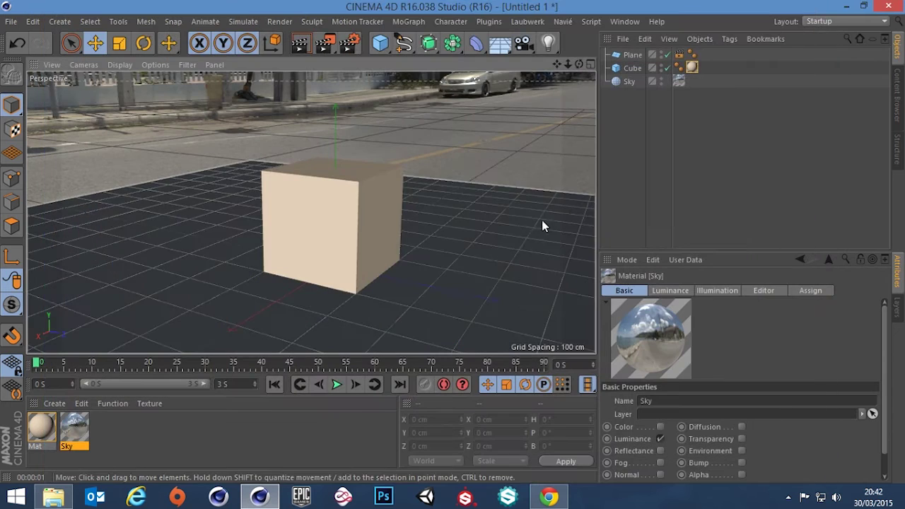
{"action": "double_click", "coordinate": [69, 433]}
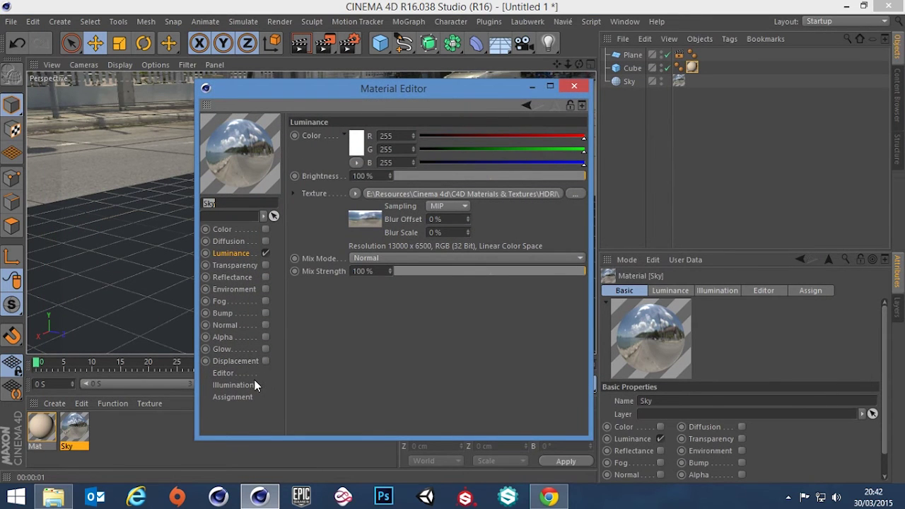
{"action": "left_click", "coordinate": [241, 384]}
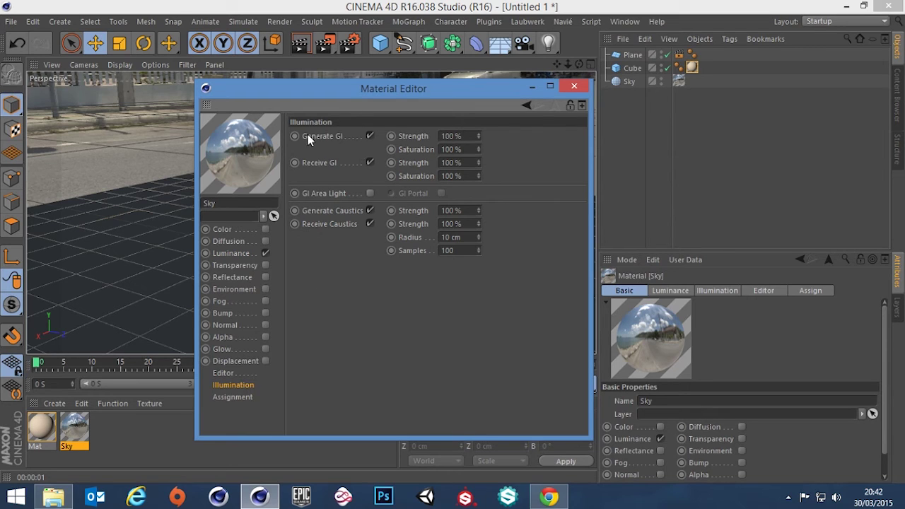
{"action": "left_click", "coordinate": [468, 135]}
{"action": "type", "text": "150"}
{"action": "key", "text": "Return"}
{"action": "left_click", "coordinate": [574, 86]}
{"action": "left_click", "coordinate": [324, 43]}
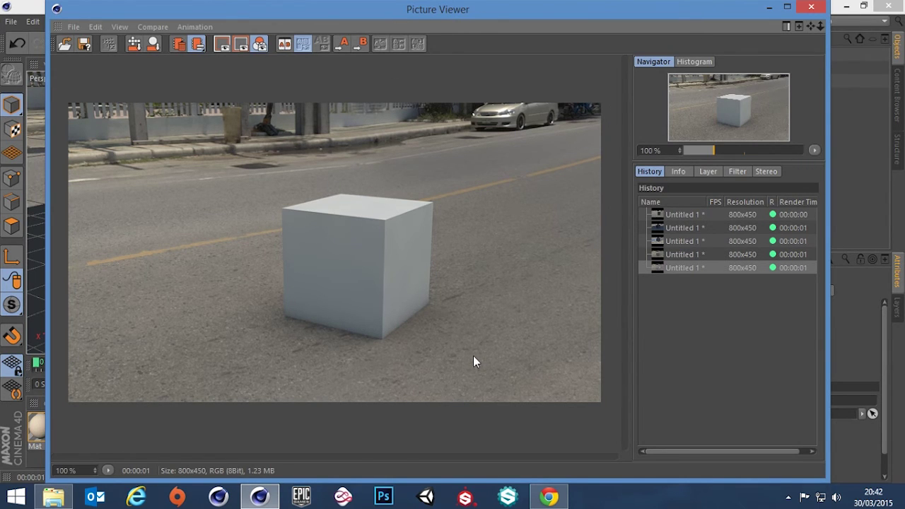
{"action": "left_click", "coordinate": [816, 8]}
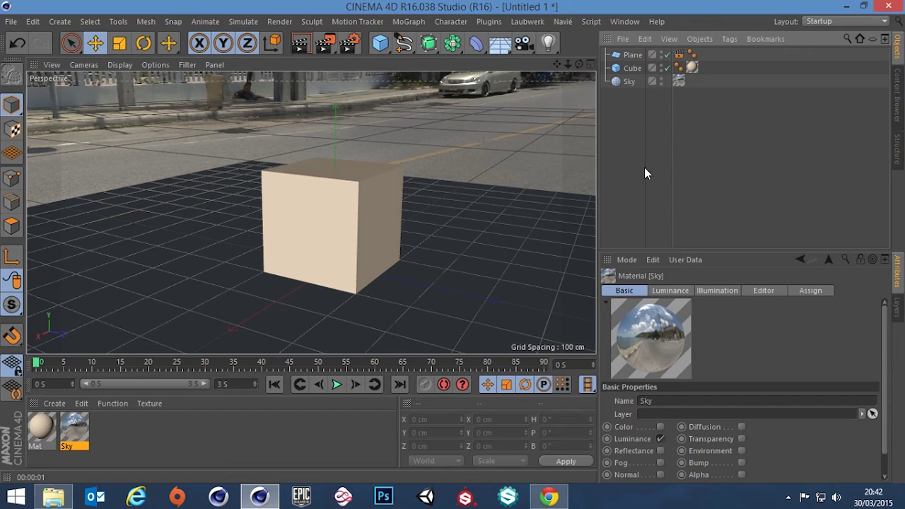
Step: Deselect the Sky material and bring up the Digital Meat Facebook page in Chrome
{"action": "left_click_drag", "start_coordinate": [632, 118], "coordinate": [703, 190]}
{"action": "left_click", "coordinate": [187, 439]}
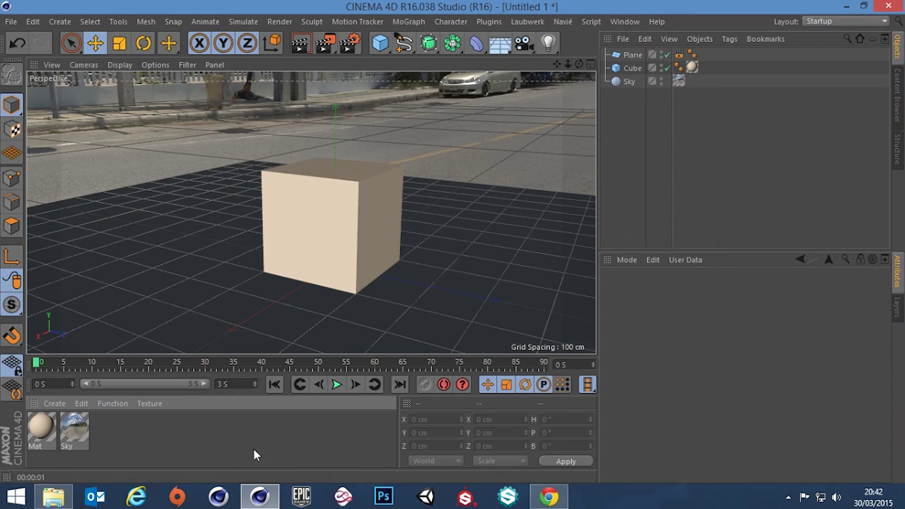
{"action": "mouse_move", "coordinate": [549, 501]}
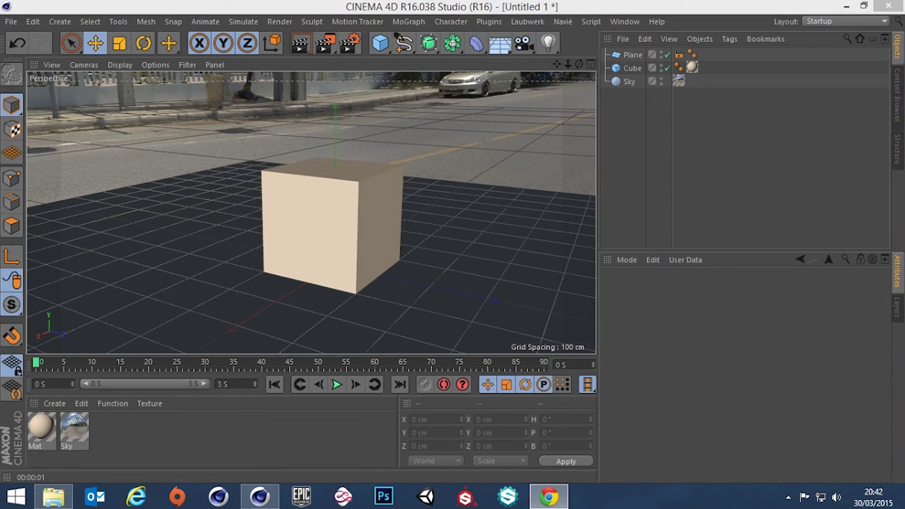
{"action": "left_click", "coordinate": [549, 497]}
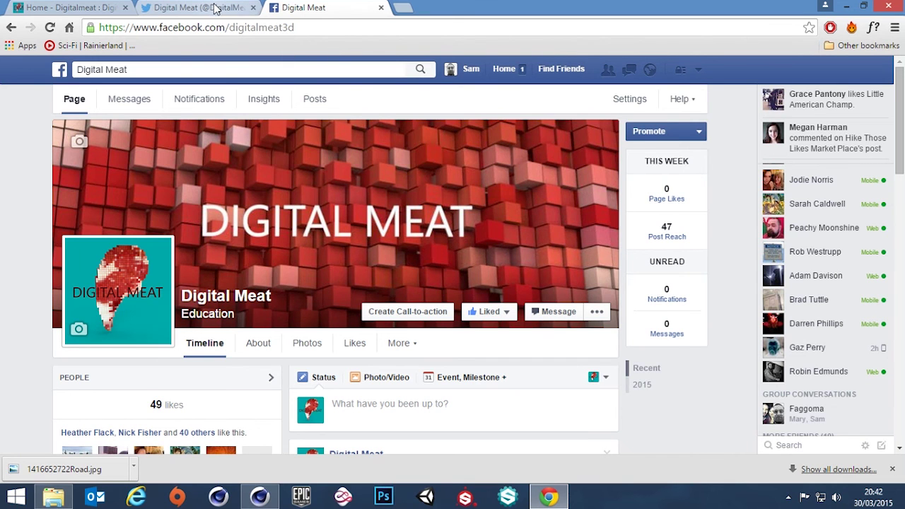
Step: Scroll through the Digital Meat Twitter profile's latest tweets, including the Mesh Checker post
{"action": "left_click", "coordinate": [216, 8]}
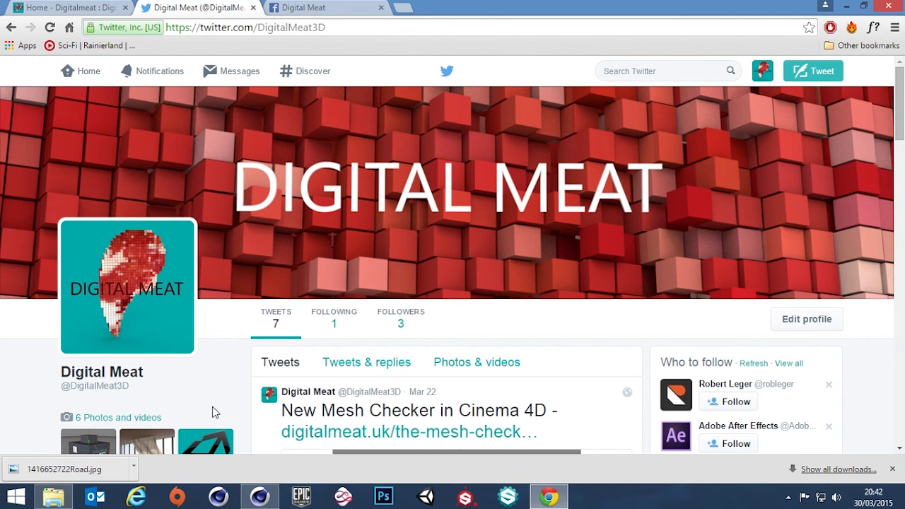
{"action": "scroll", "coordinate": [454, 276], "scroll_direction": "down", "scroll_amount": 3}
{"action": "scroll", "coordinate": [454, 276], "scroll_direction": "down", "scroll_amount": 2}
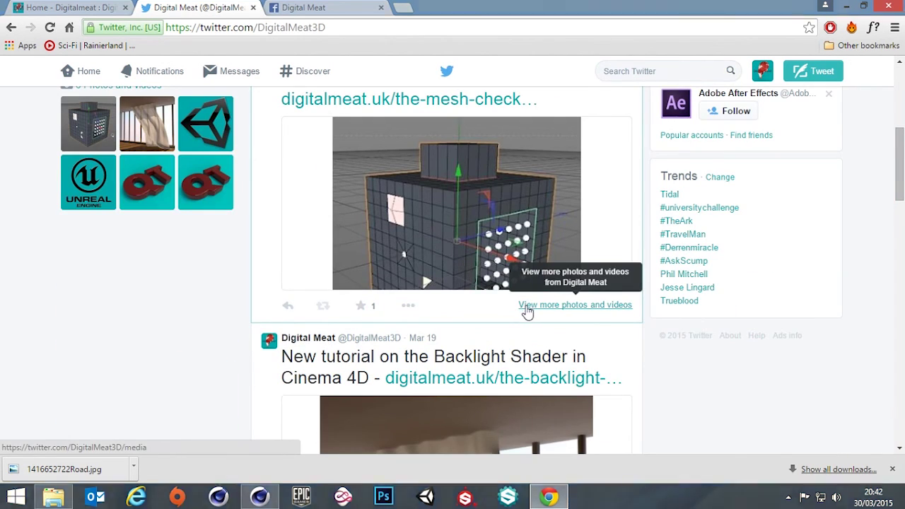
{"action": "scroll", "coordinate": [527, 310], "scroll_direction": "up", "scroll_amount": 5}
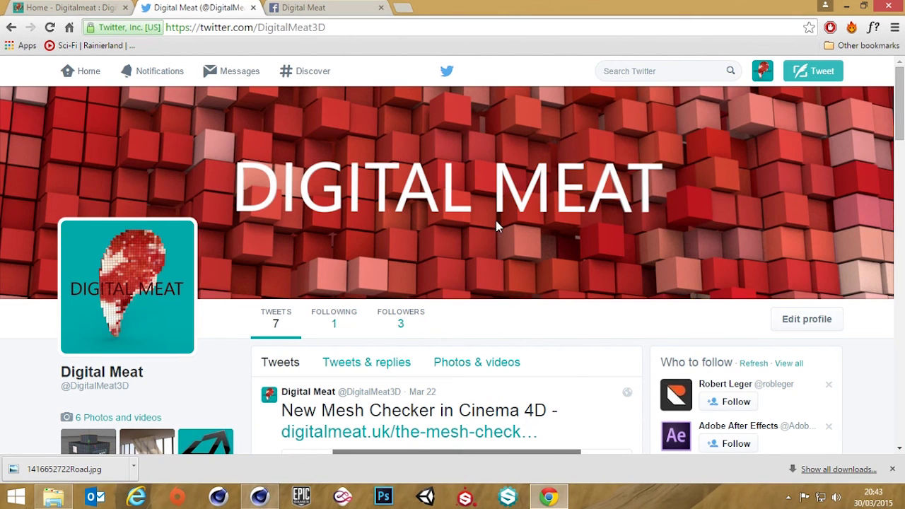
{"action": "scroll", "coordinate": [499, 233], "scroll_direction": "down", "scroll_amount": 4}
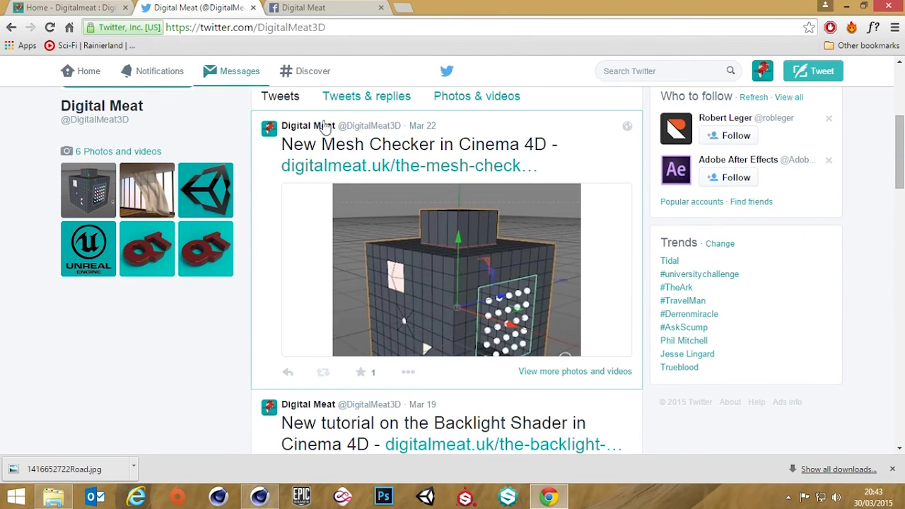
Step: Go to the digitalmeat.uk site and scroll through its Blog page
{"action": "left_click", "coordinate": [64, 7]}
{"action": "scroll", "coordinate": [552, 218], "scroll_direction": "down", "scroll_amount": 1}
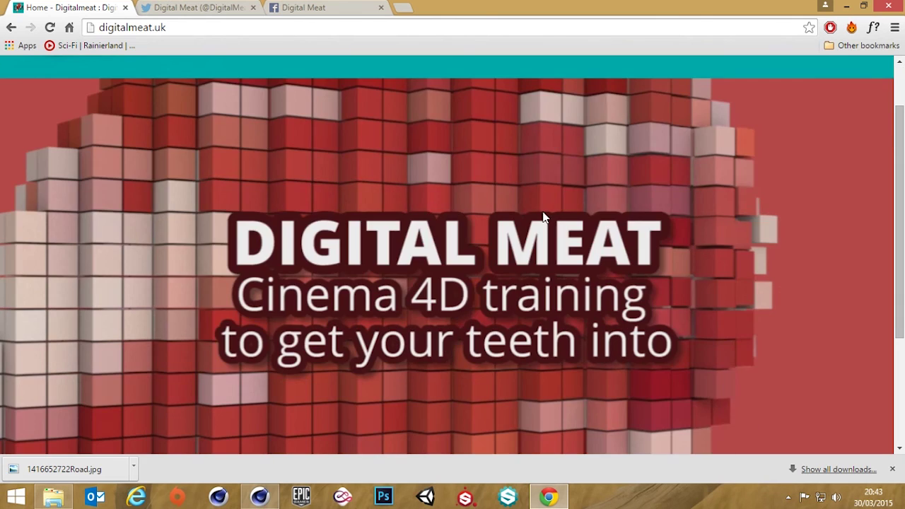
{"action": "scroll", "coordinate": [593, 218], "scroll_direction": "up", "scroll_amount": 1}
{"action": "left_click", "coordinate": [537, 99]}
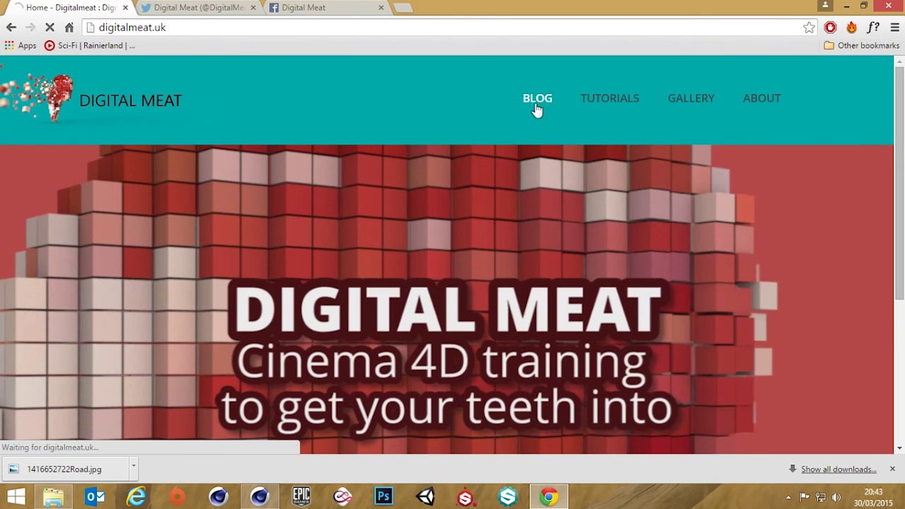
{"action": "scroll", "coordinate": [571, 224], "scroll_direction": "down", "scroll_amount": 15}
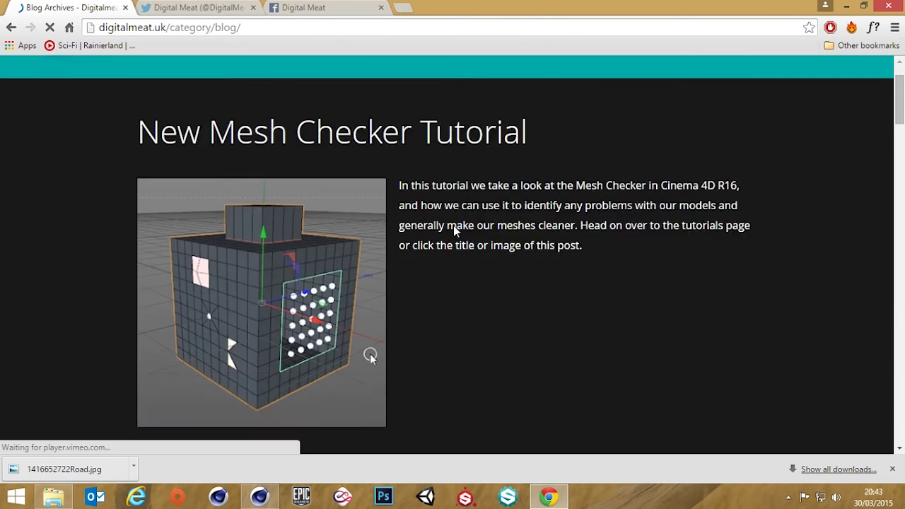
{"action": "scroll", "coordinate": [571, 224], "scroll_direction": "down", "scroll_amount": 12}
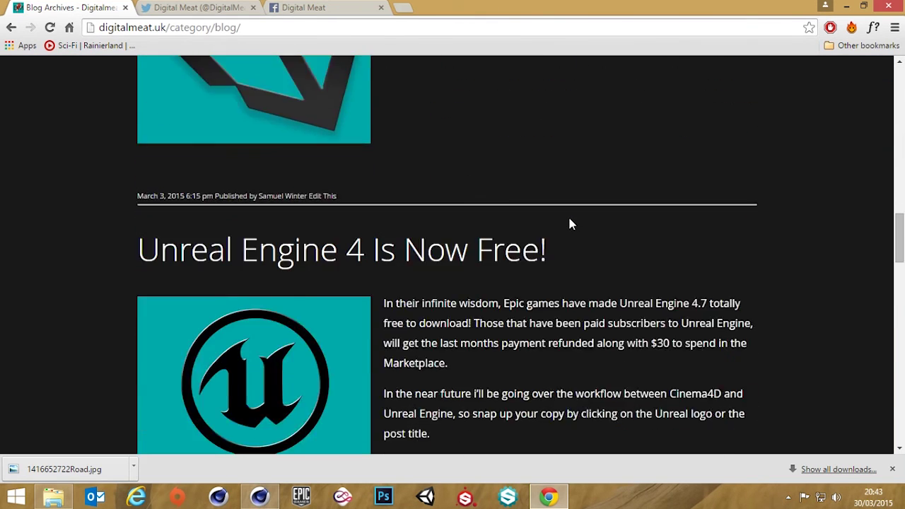
{"action": "scroll", "coordinate": [570, 224], "scroll_direction": "down", "scroll_amount": 10}
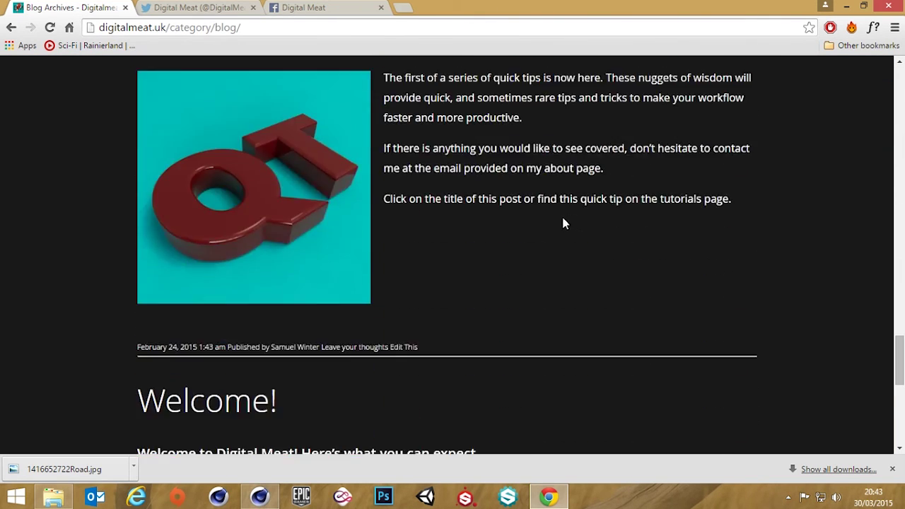
{"action": "scroll", "coordinate": [569, 223], "scroll_direction": "up", "scroll_amount": 20}
{"action": "scroll", "coordinate": [566, 227], "scroll_direction": "up", "scroll_amount": 15}
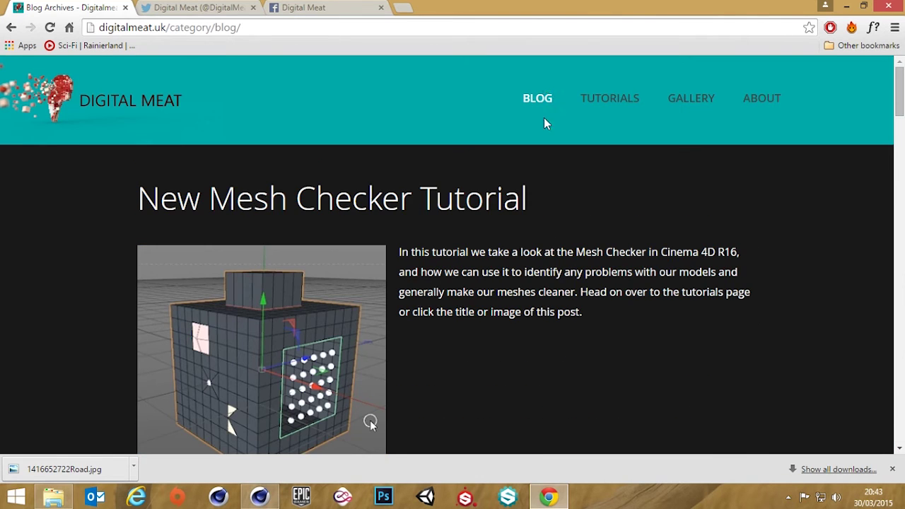
Step: Visit the site's Tutorials and Gallery pages, ending on About Digital Meat
{"action": "left_click", "coordinate": [596, 101]}
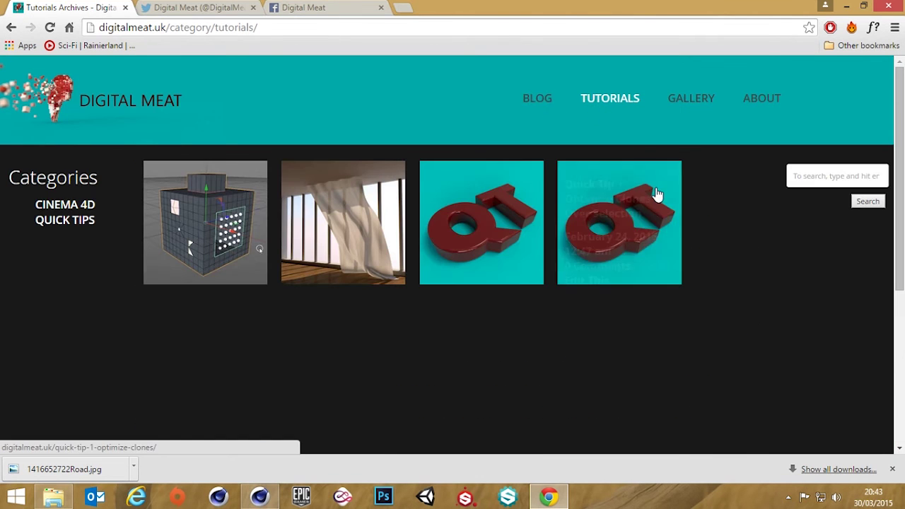
{"action": "left_click", "coordinate": [698, 105]}
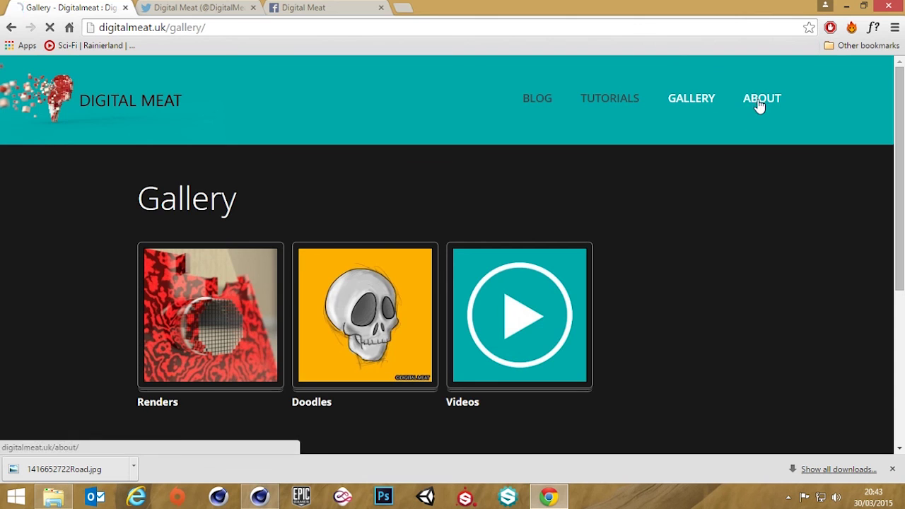
{"action": "left_click", "coordinate": [756, 104]}
{"action": "scroll", "coordinate": [332, 229], "scroll_direction": "down", "scroll_amount": 15}
{"action": "scroll", "coordinate": [333, 213], "scroll_direction": "up", "scroll_amount": 15}
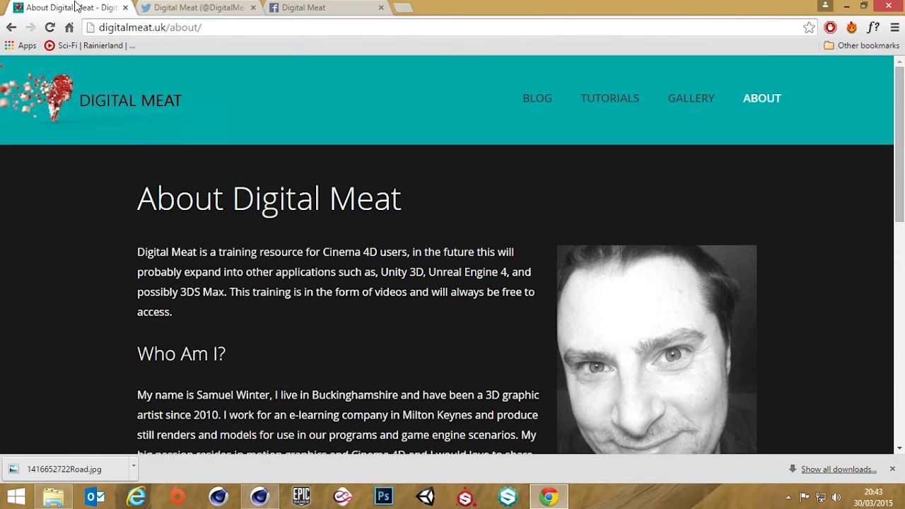